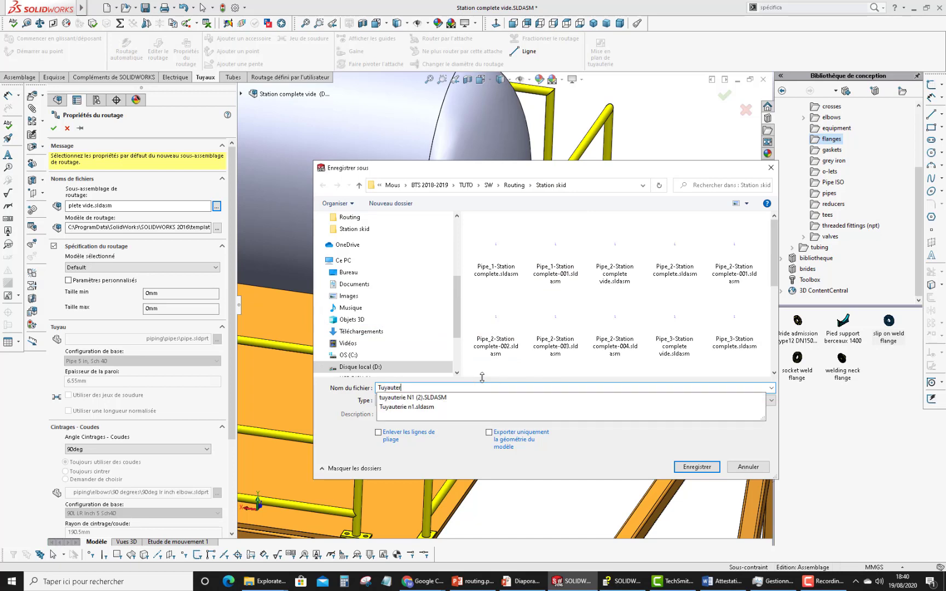
- Save the routing subassembly as "Tuyauterie N2" and enable custom parameters for the route specification
type("uyauterie N2")
key("Return")
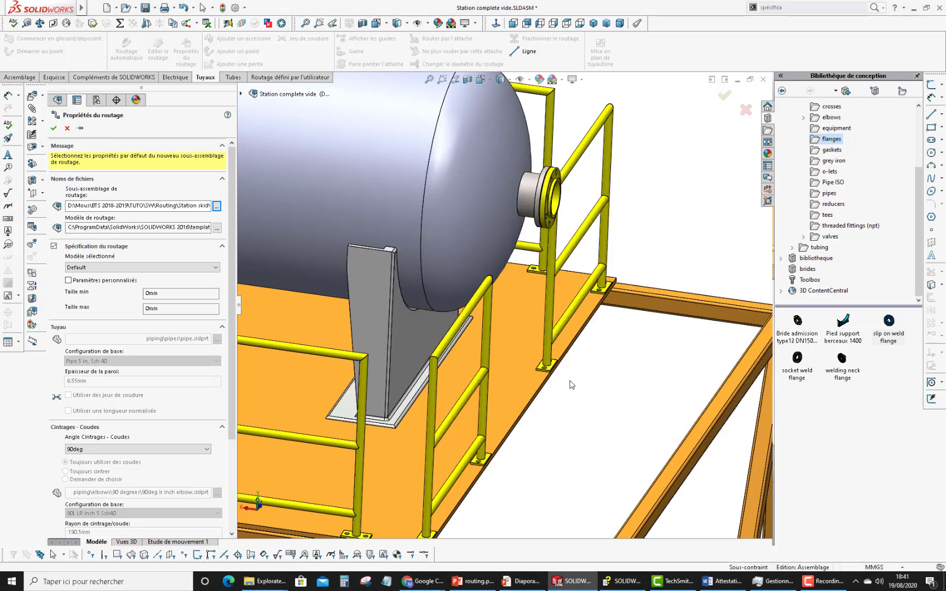
left_click(68, 280)
left_click(500, 316)
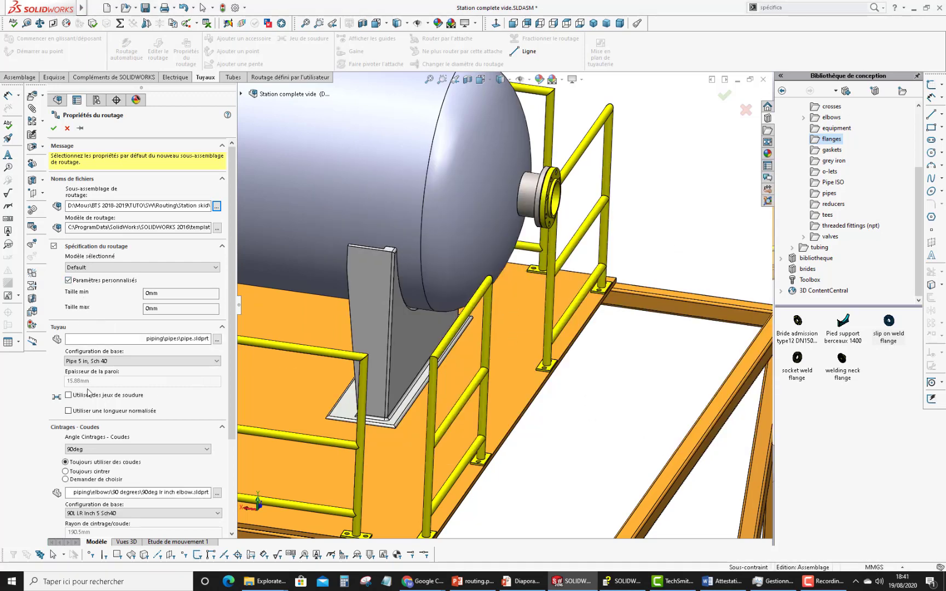
- Set the pipe configuration to Pipe 5 in, Sch 160 and the elbow to 90L LR Inch 5 Sch160, and accept the route properties
scroll(103, 385, "down", 3)
left_click(112, 237)
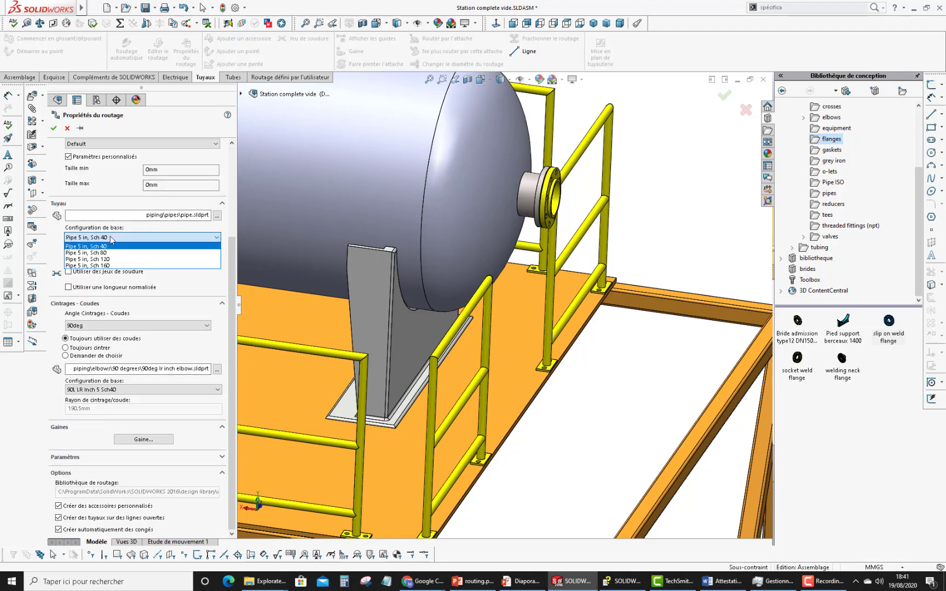
left_click(108, 268)
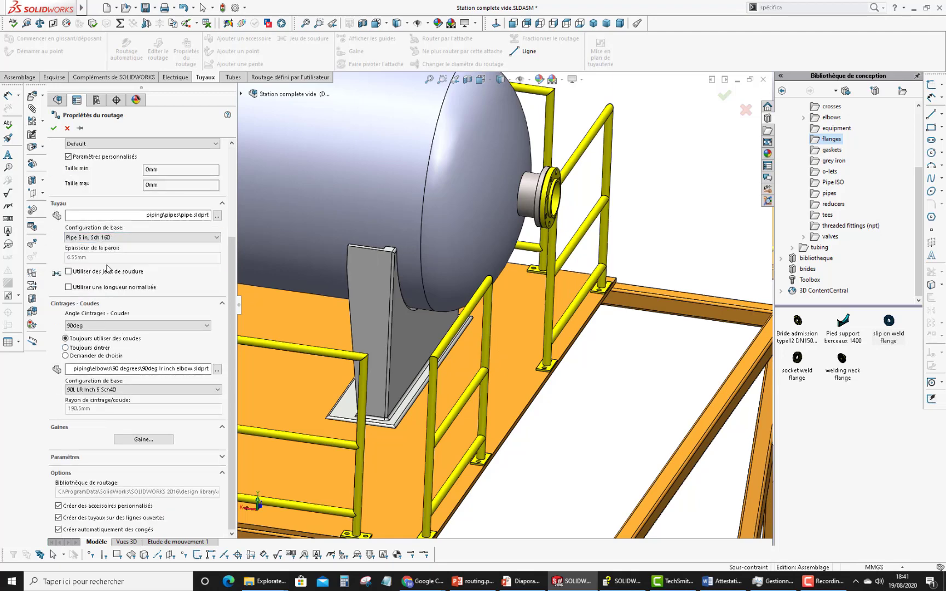
left_click(113, 390)
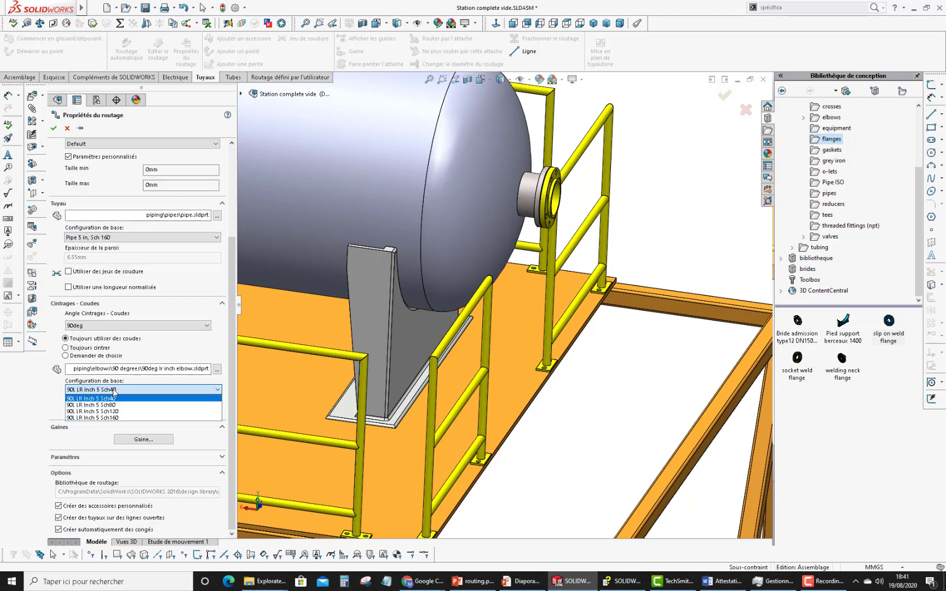
left_click(118, 418)
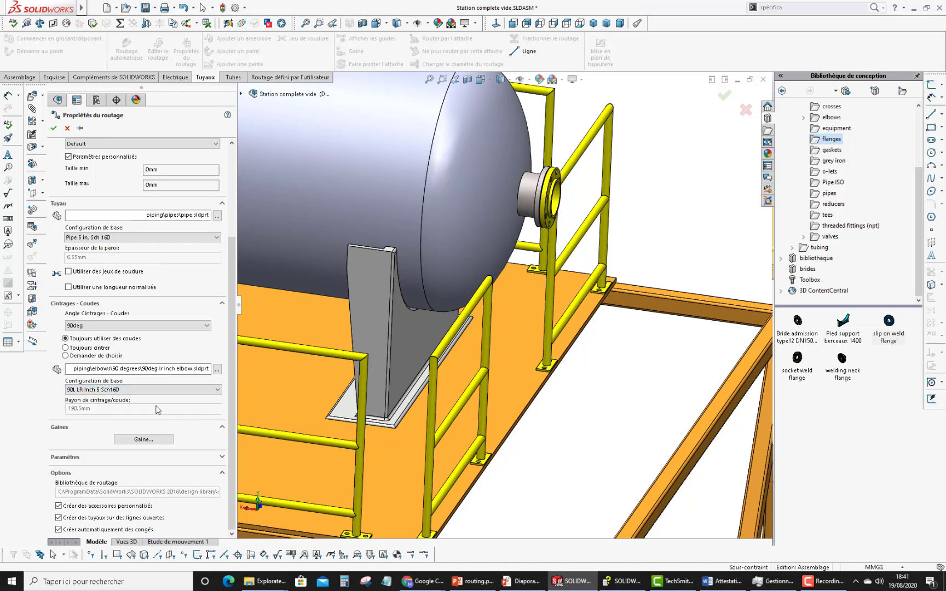
left_click(53, 128)
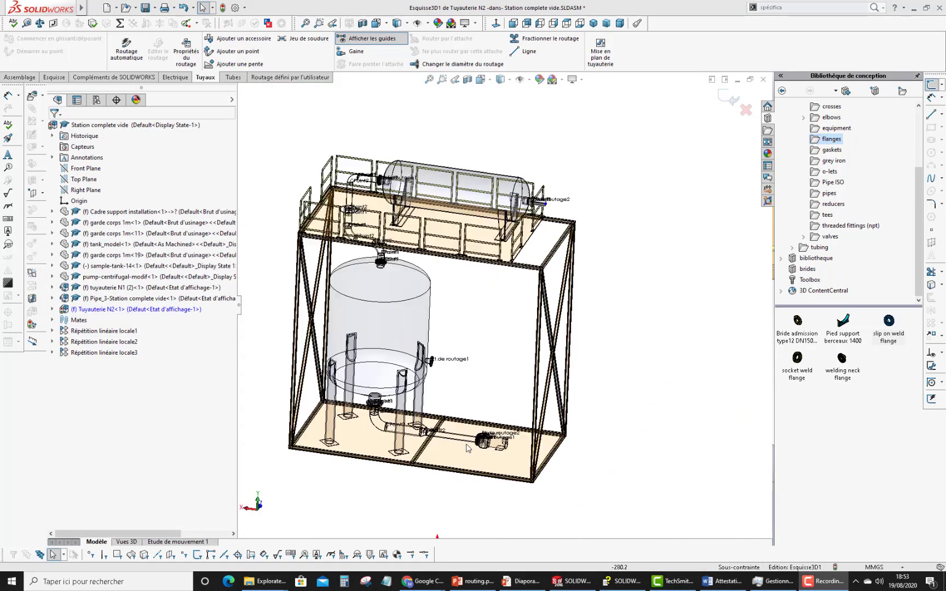
- Place a slip on weld flange on the pump's upward-facing outlet, using configuration Slip On Flange 150-NPS5
scroll(534, 345, "down", 5)
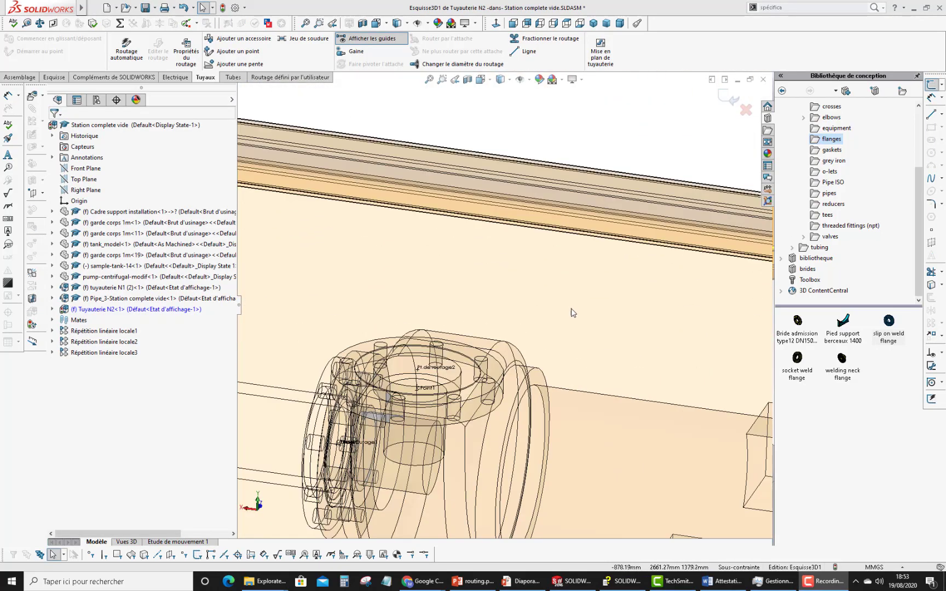
left_click_drag(890, 321, 433, 367)
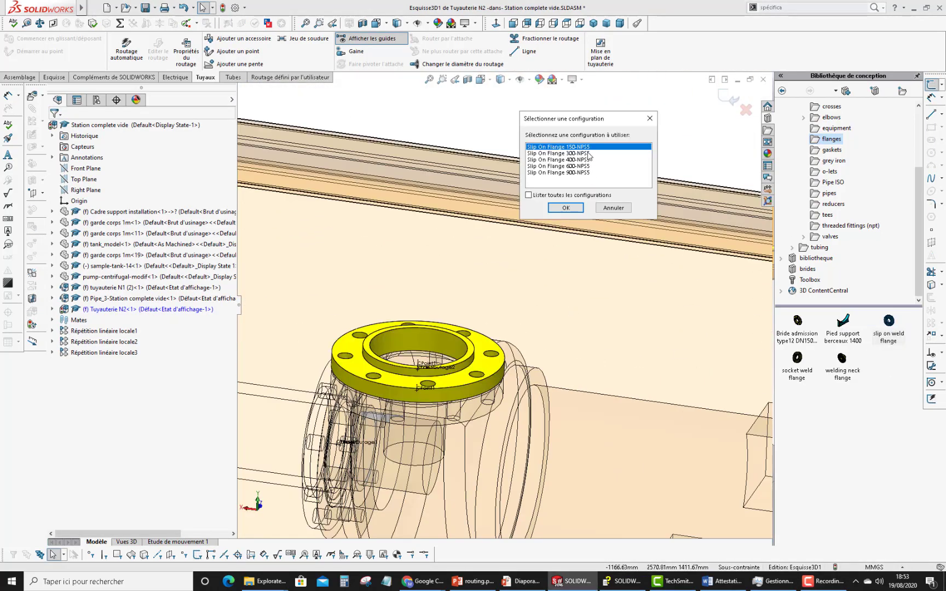
left_click(565, 209)
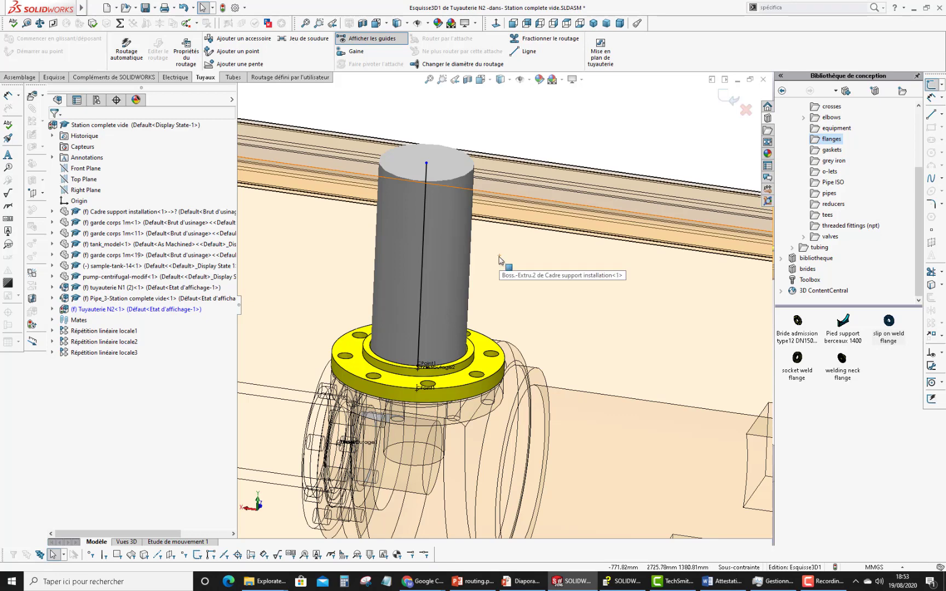
- Lengthen the vertical pipe stub rising from the pump's new flange
scroll(545, 293, "up", 8)
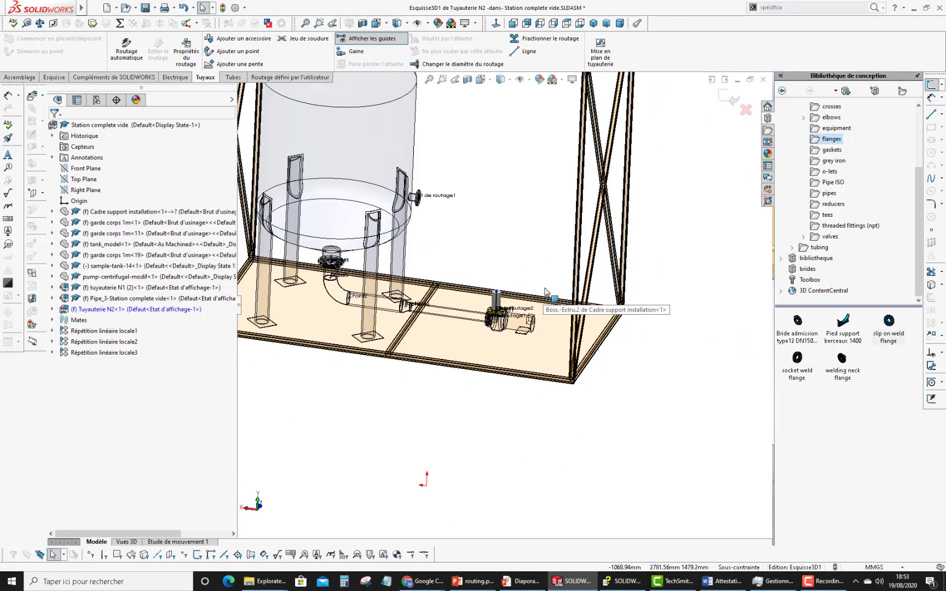
scroll(545, 293, "up", 6)
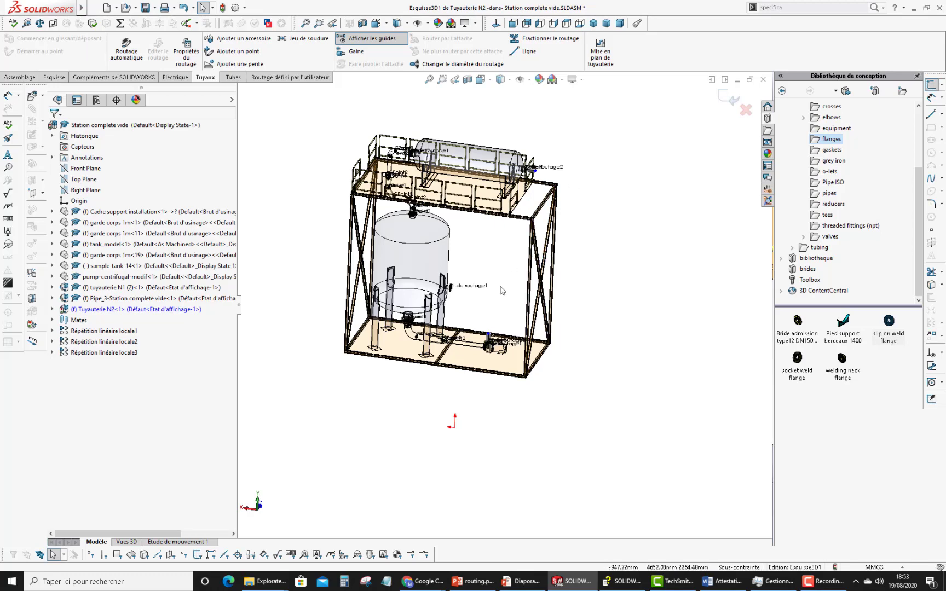
scroll(498, 304, "down", 4)
scroll(496, 312, "down", 2)
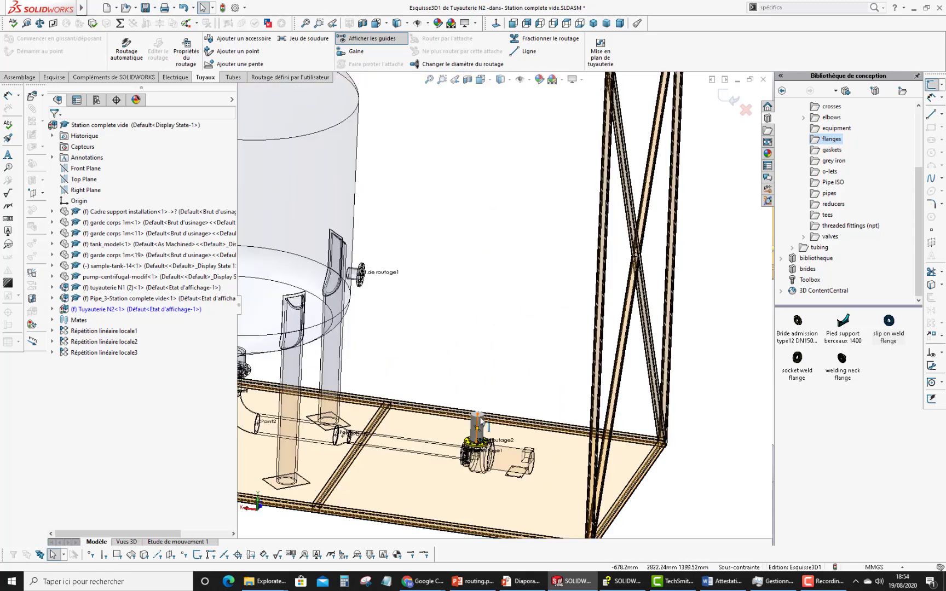
left_click_drag(478, 418, 482, 374)
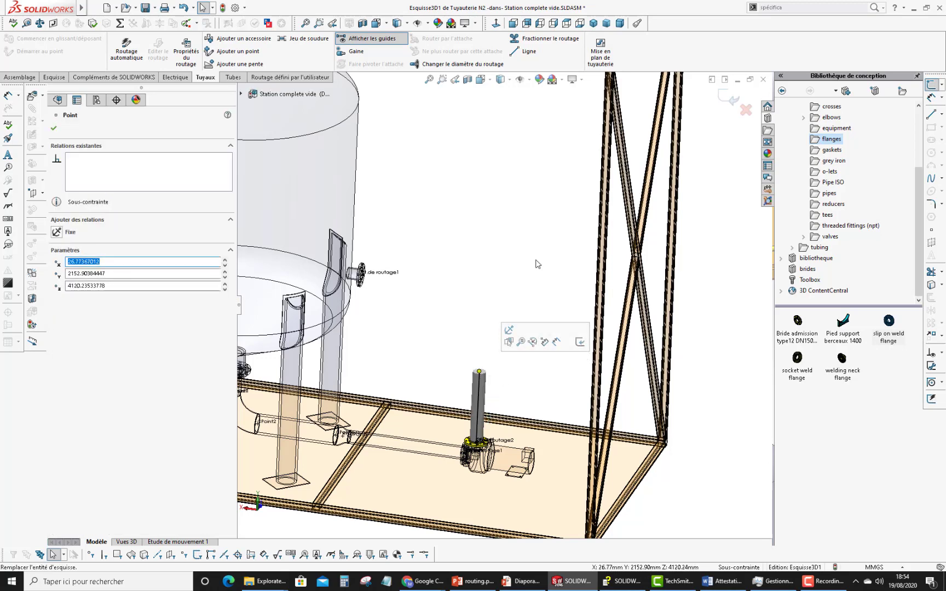
- Lengthen the horizontal pipe stub leaving the flange of the horizontal tank on the upper platform
scroll(555, 197, "up", 5)
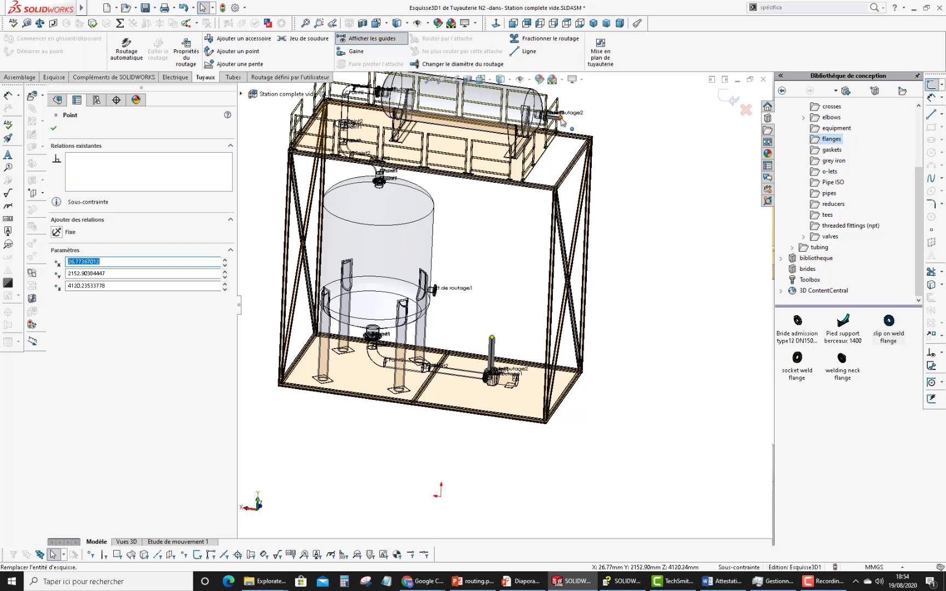
left_click_drag(561, 118, 592, 122)
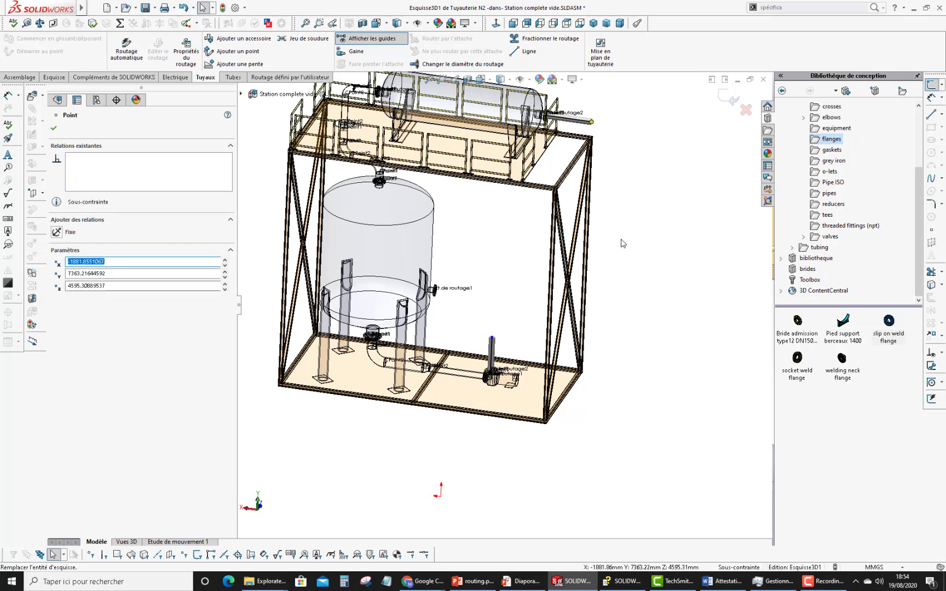
left_click(654, 214)
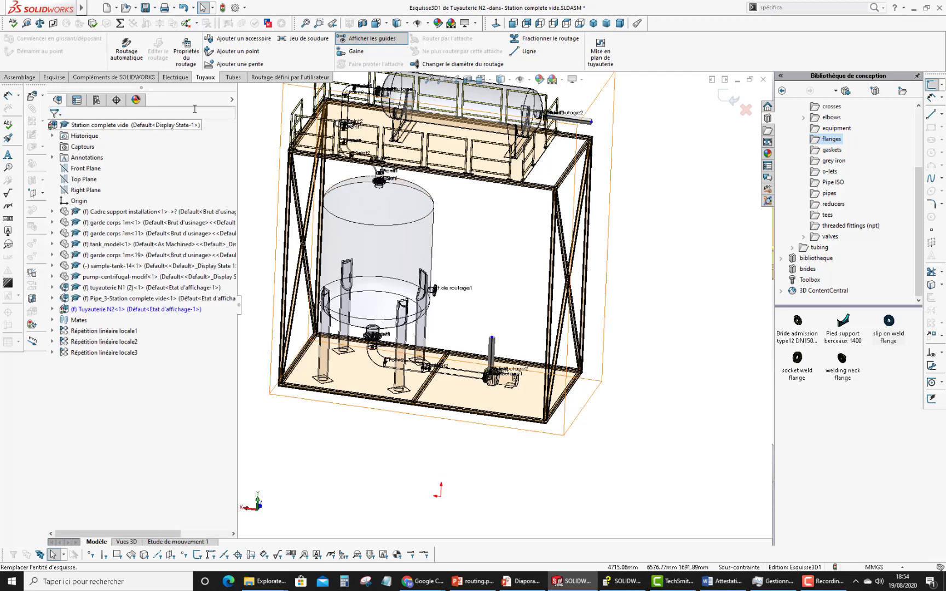
- Auto-route orthogonally from the upper tank's stub end to the pump's stub end, and hide the axes in the view
left_click(125, 54)
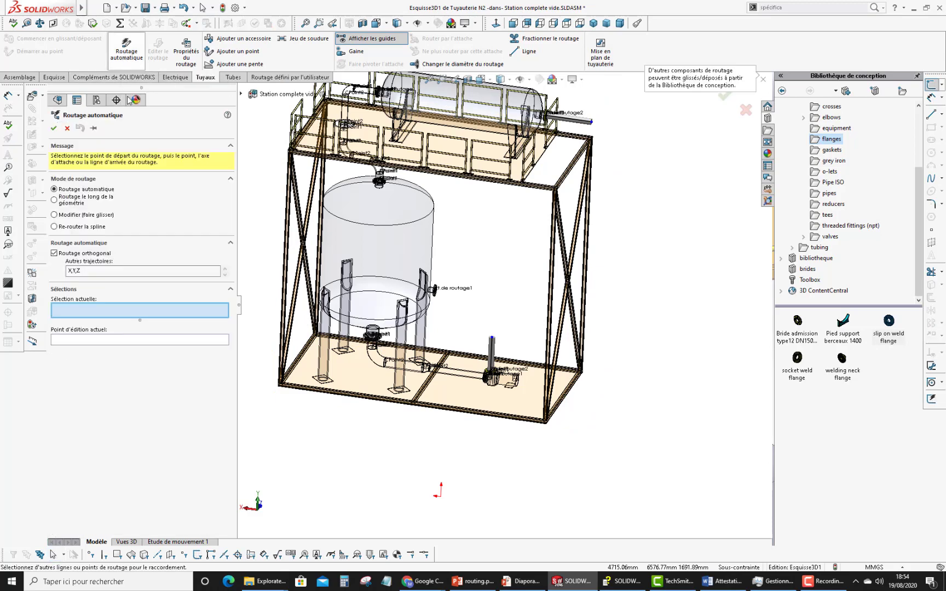
left_click(592, 123)
left_click(493, 338)
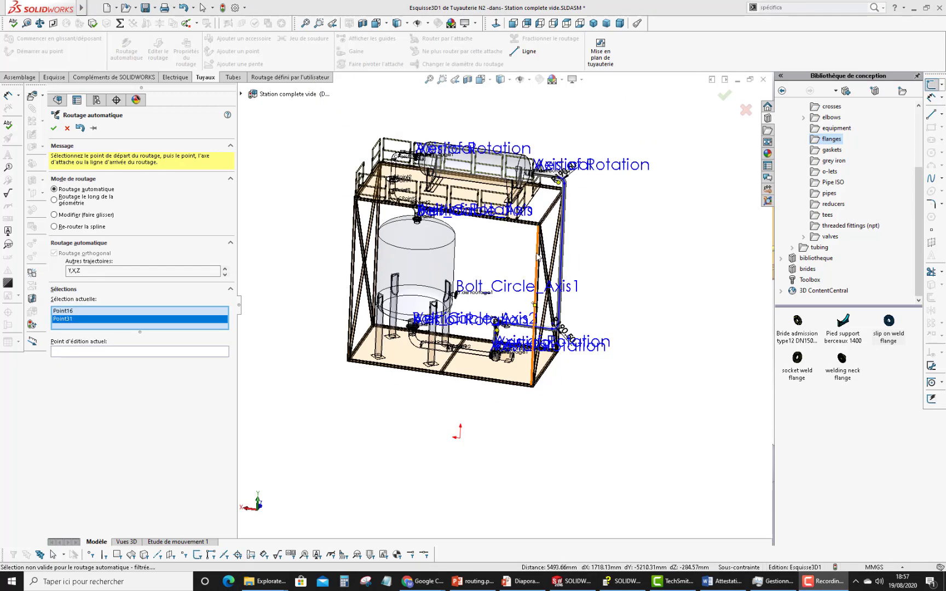
left_click(529, 80)
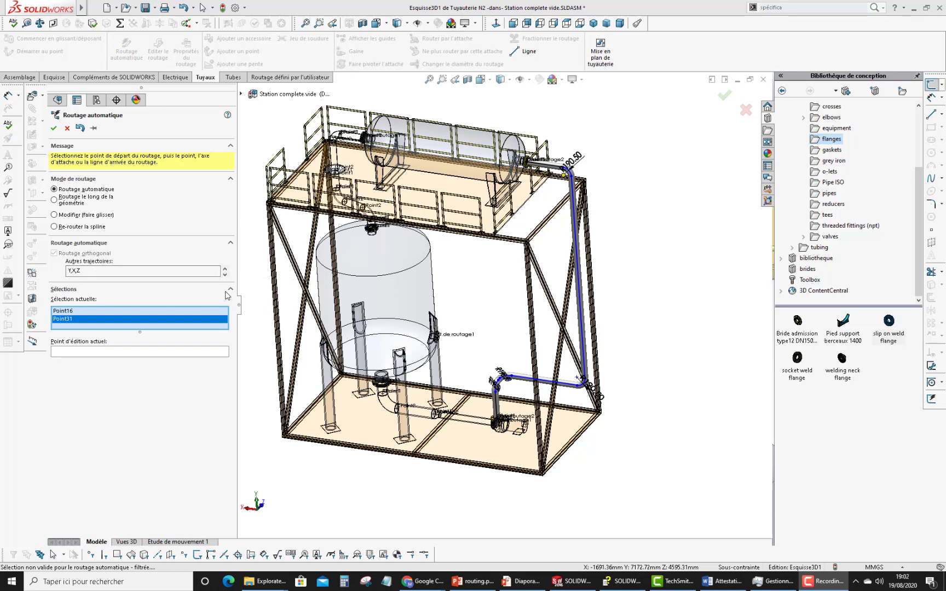
- Choose the alternative orthogonal path Y,Z,X for the automatic route and accept it
left_click(225, 274)
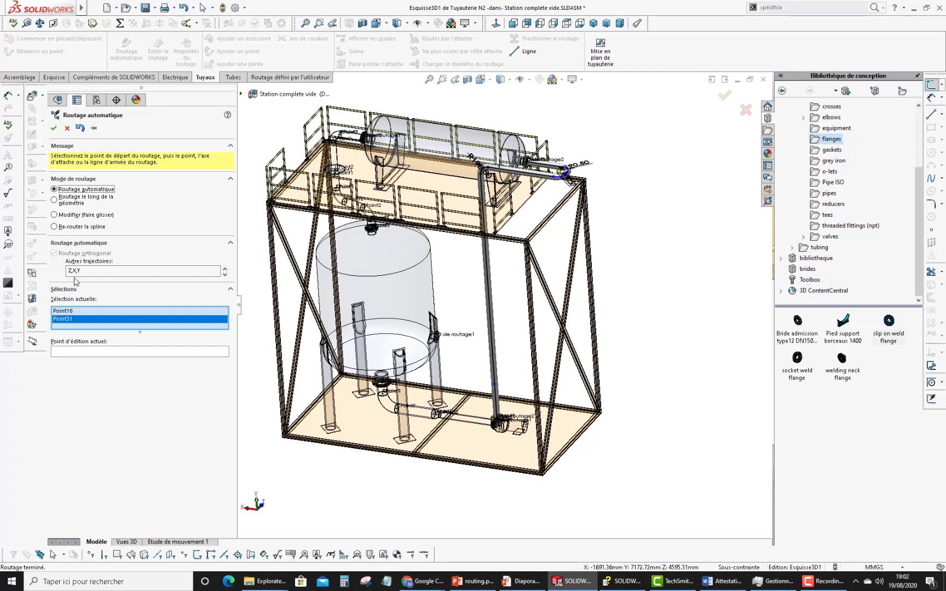
left_click(225, 275)
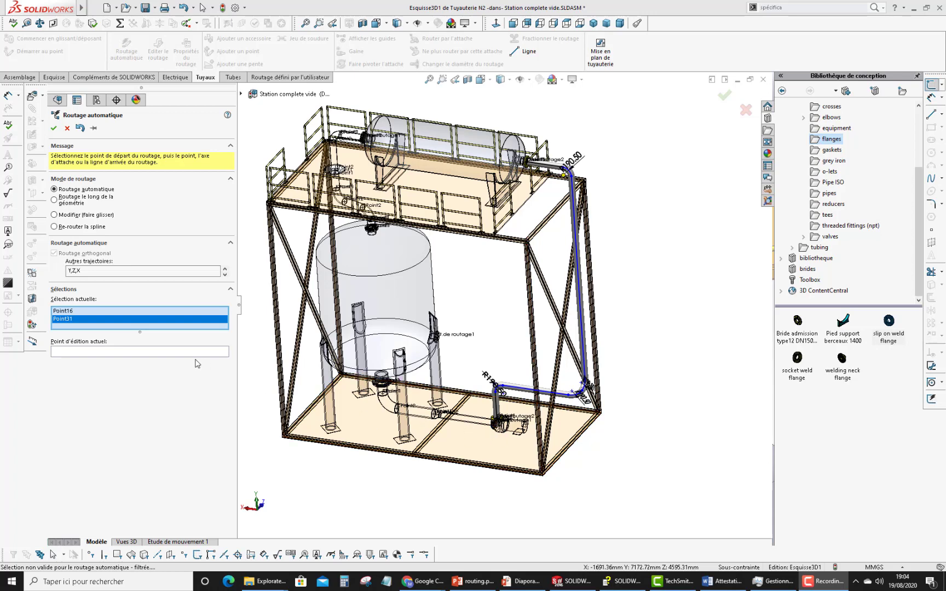
left_click(54, 128)
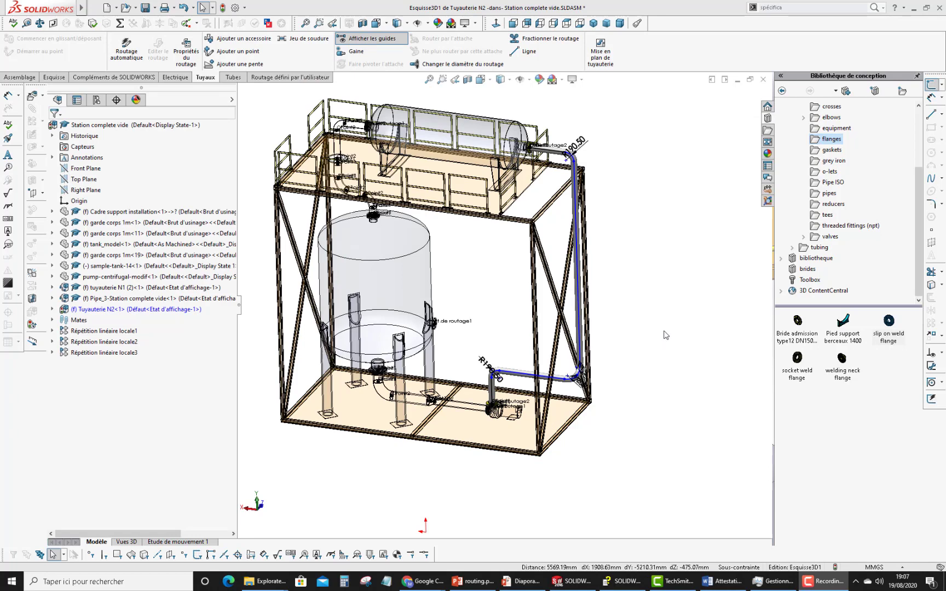
- Dimension the long vertical pipe run 400 mm from the edge of the upper platform floor
scroll(596, 219, "down", 10)
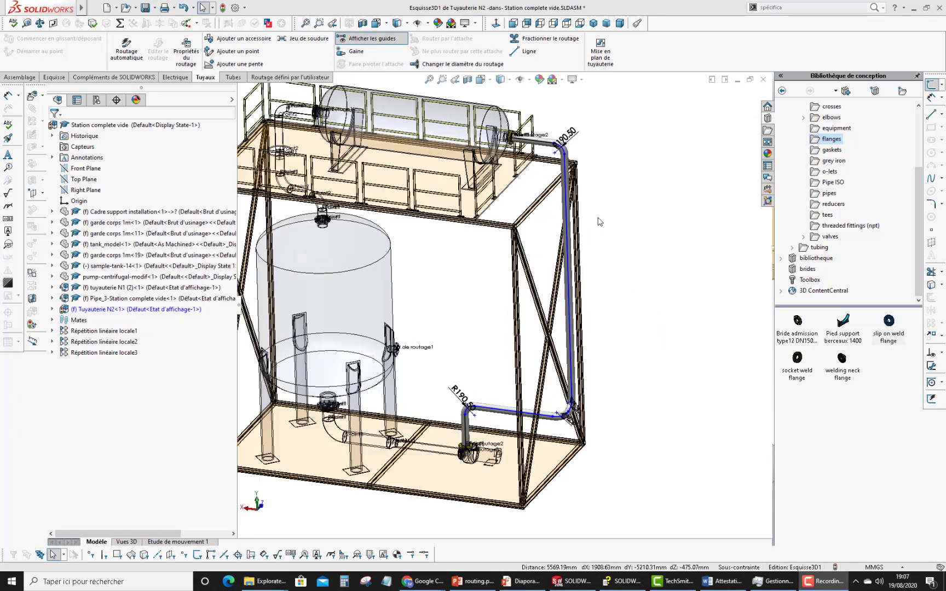
left_click(931, 97)
left_click(482, 218)
scroll(336, 213, "down", 8)
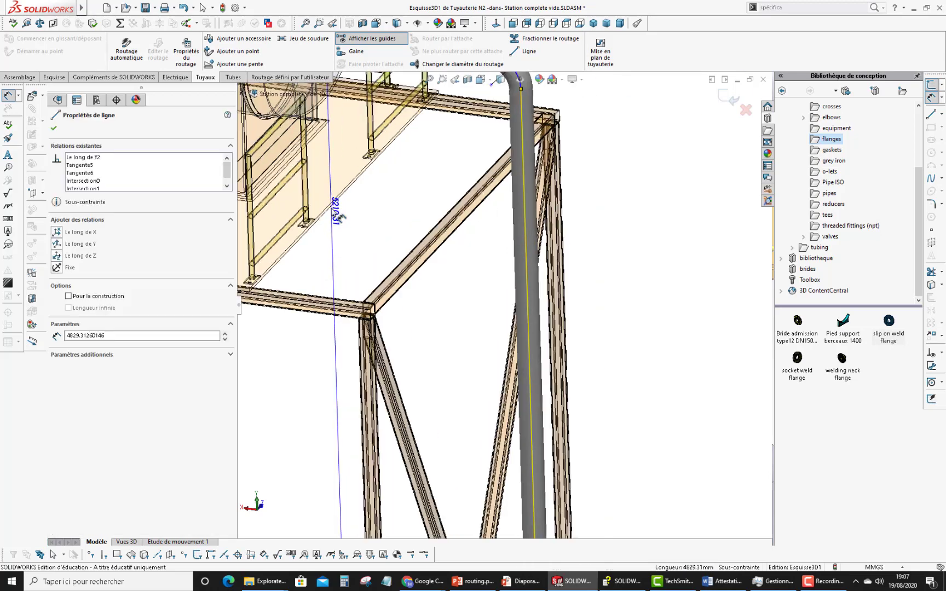
left_click(328, 164)
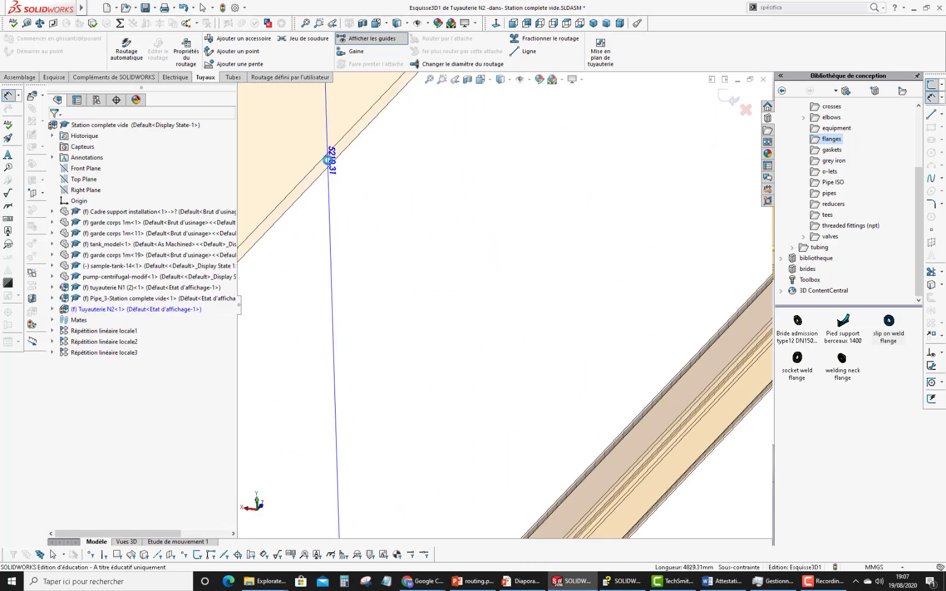
left_click(501, 252)
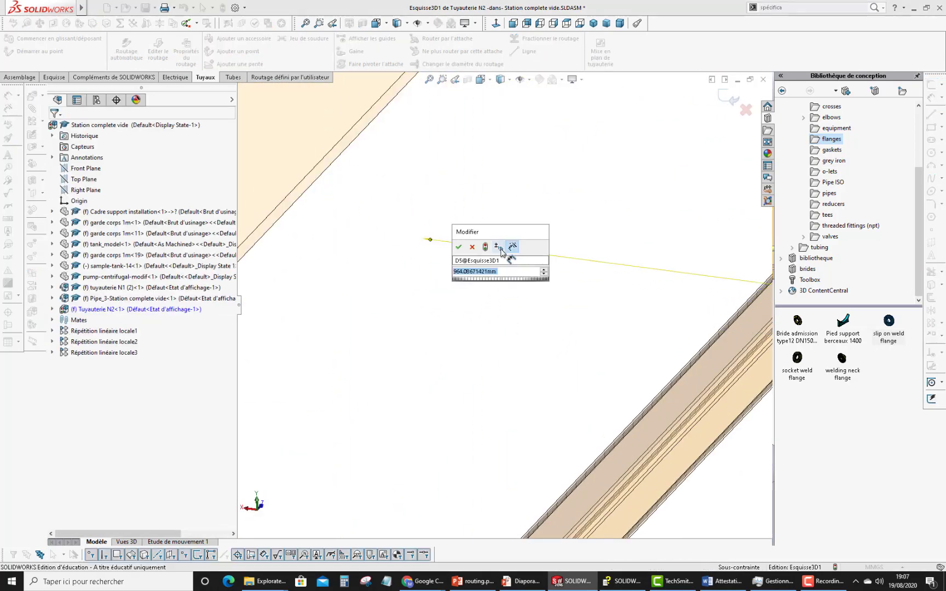
type("400")
key("Return")
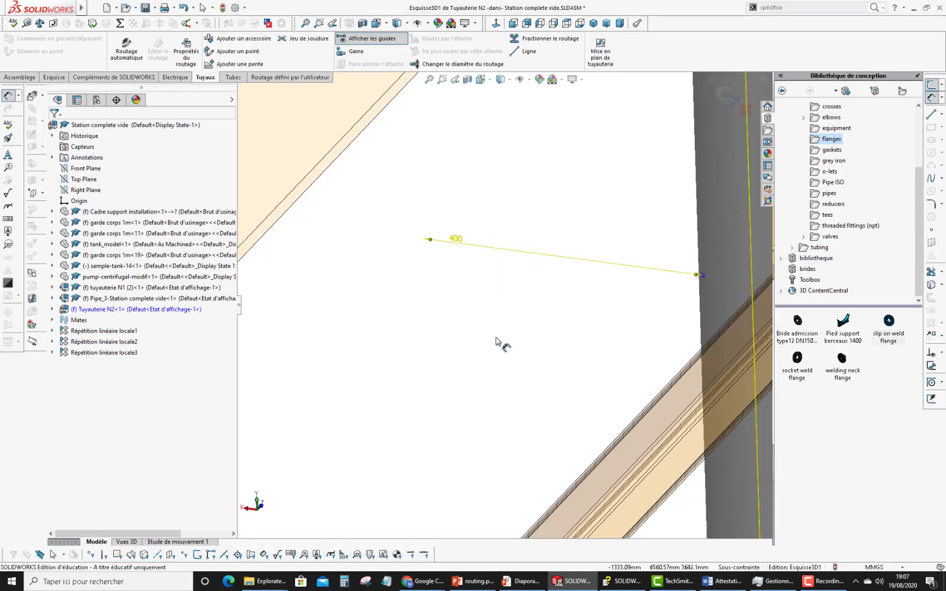
- Dimension the lower horizontal pipe run 1000 mm above the base floor of the support frame
scroll(496, 338, "up", 6)
middle_click_drag(490, 311, 657, 428)
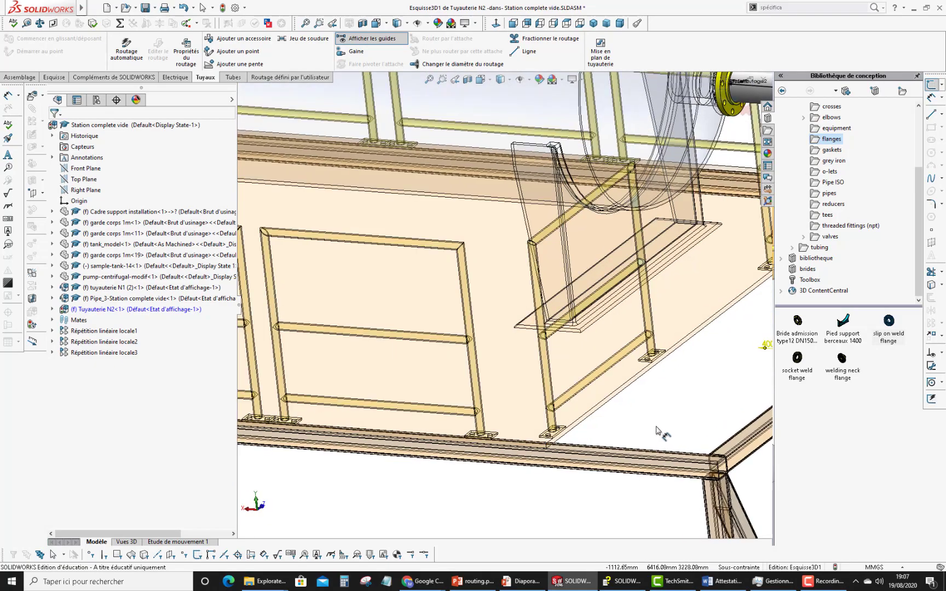
scroll(579, 466, "up", 6)
scroll(550, 519, "down", 8)
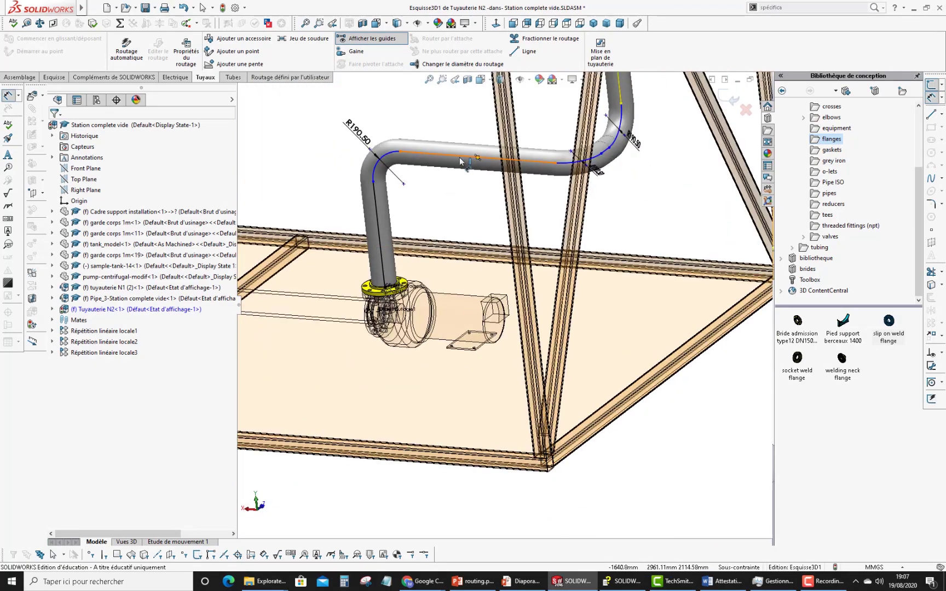
left_click(460, 156)
left_click(443, 382)
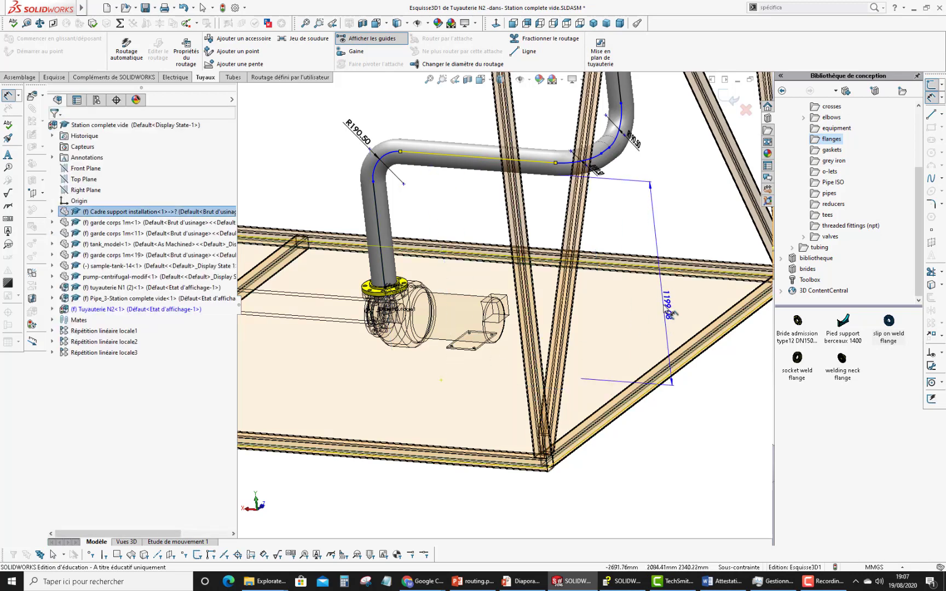
left_click(657, 298)
type("100")
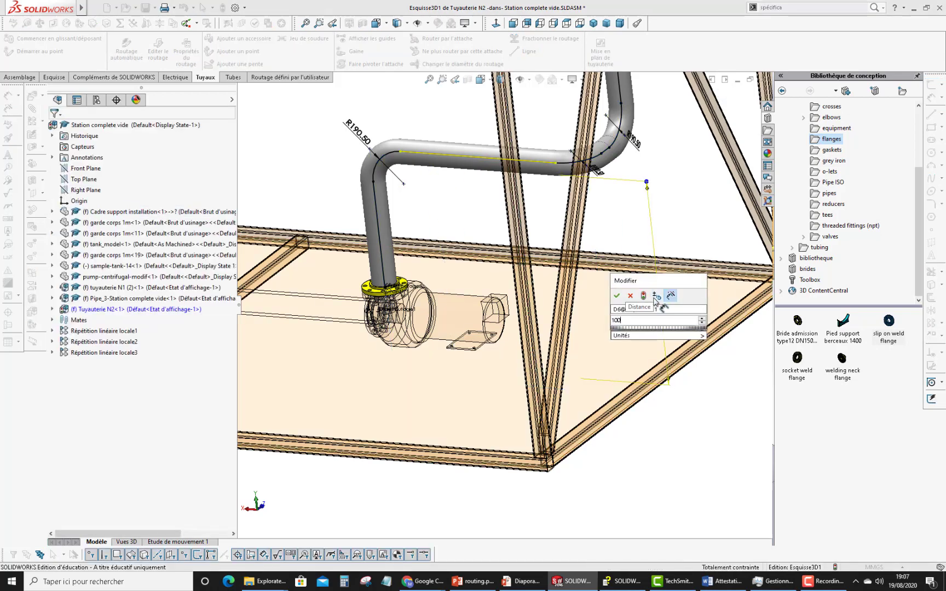
type("0")
key("Return")
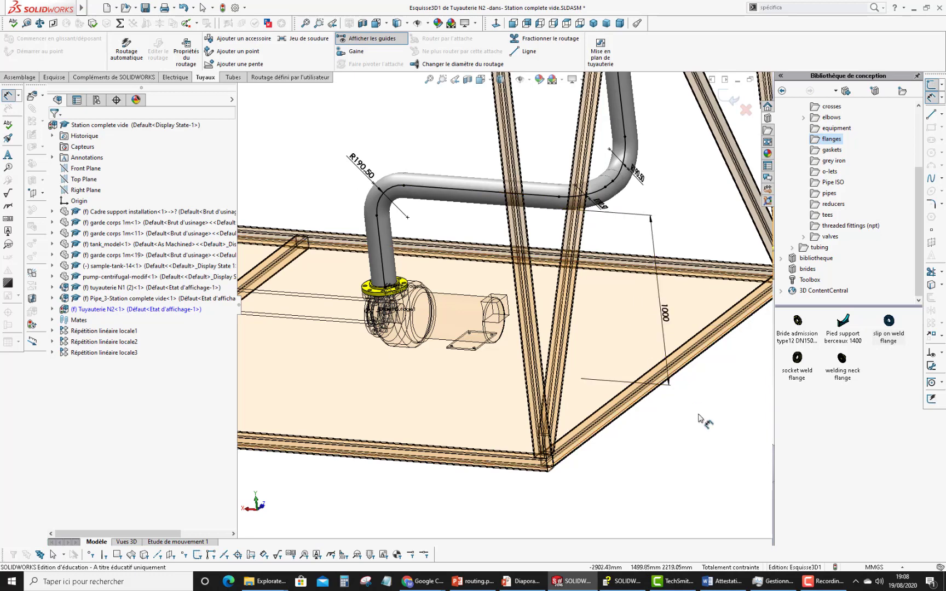
scroll(641, 401, "up", 3)
scroll(642, 401, "up", 7)
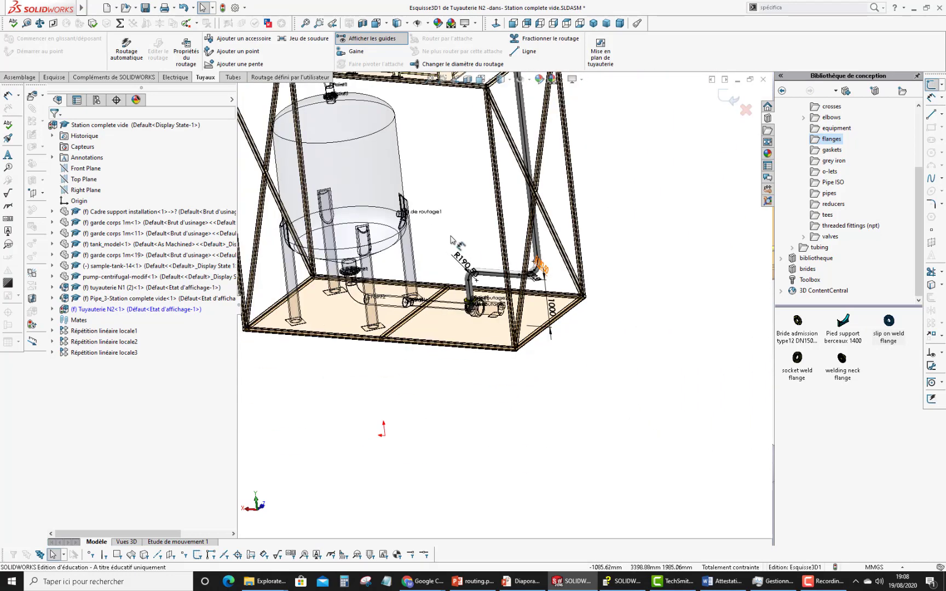
scroll(463, 171, "down", 3)
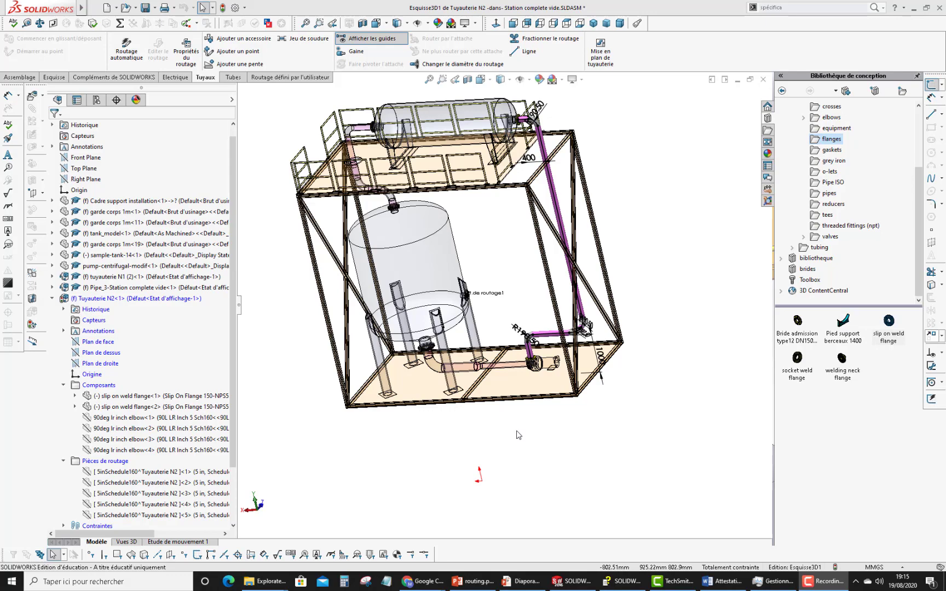
- Place a slip on weld flange on the lower tank's side nozzle, using the Slip On Flange 150-NPS4 configuration
scroll(512, 426, "down", 3)
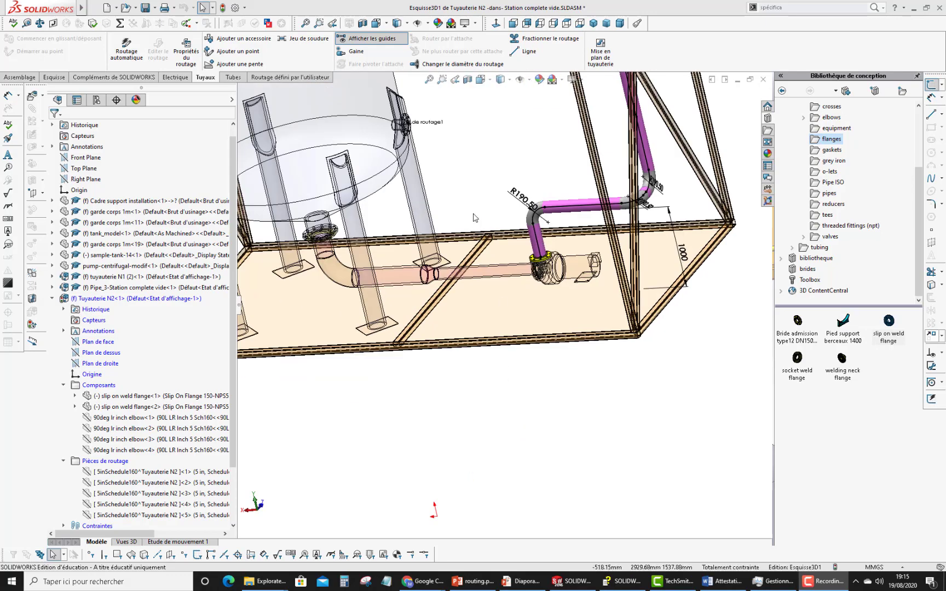
scroll(493, 189, "down", 2)
middle_click_drag(490, 185, 438, 150)
scroll(438, 152, "down", 2)
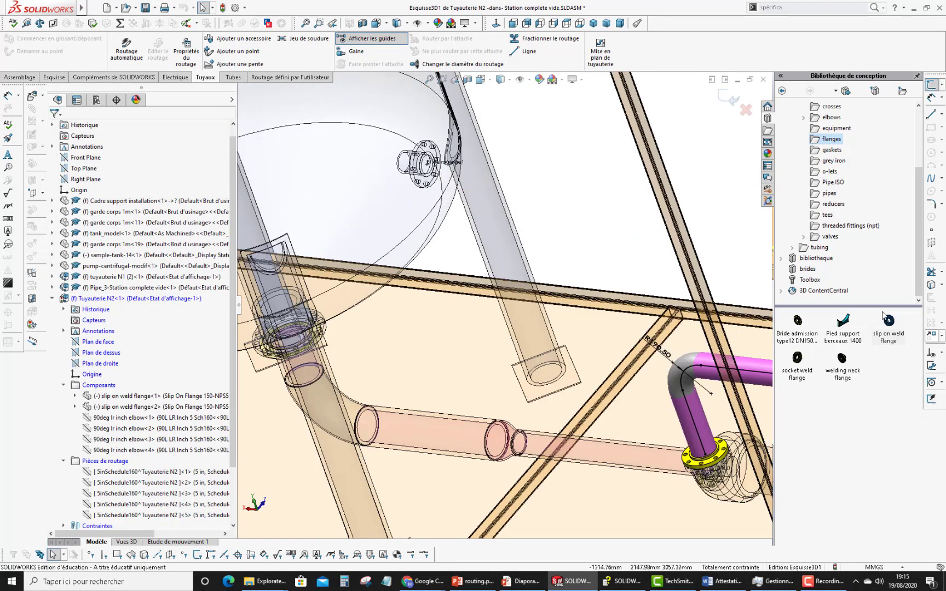
left_click_drag(882, 317, 433, 169)
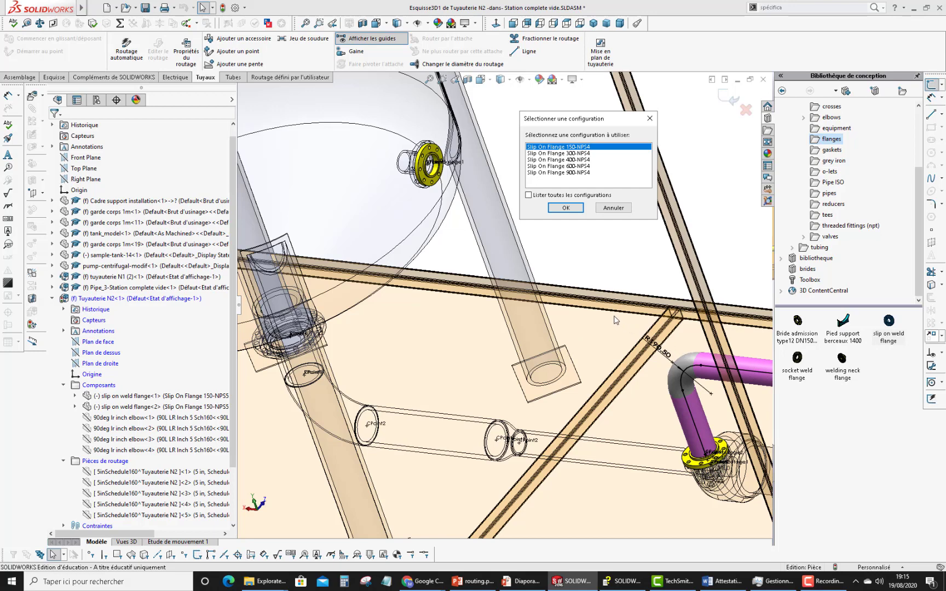
left_click(559, 208)
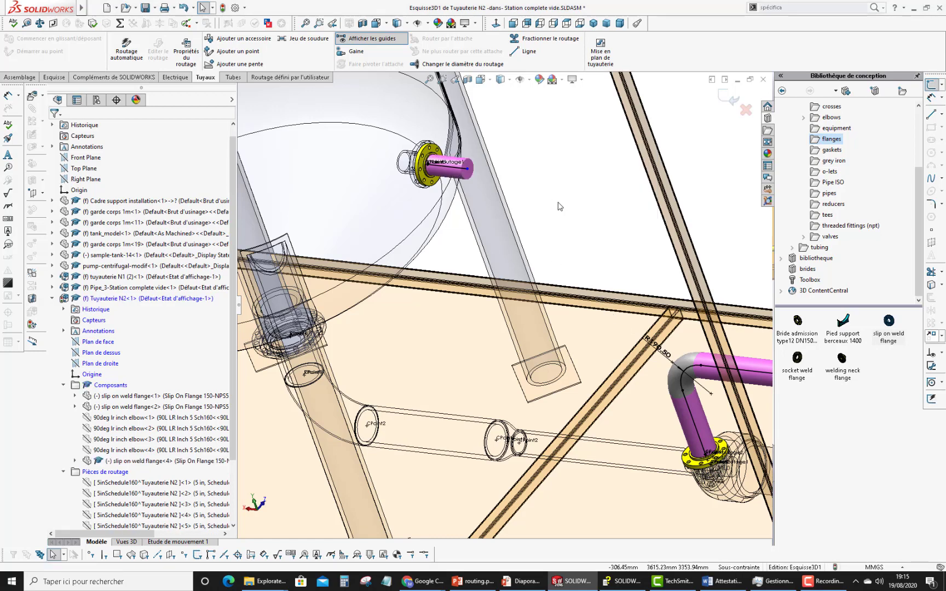
- Lengthen the pipe stub at the lower tank's flange and extend its route with two line segments about 960 mm and 1057 mm long
left_click(557, 179)
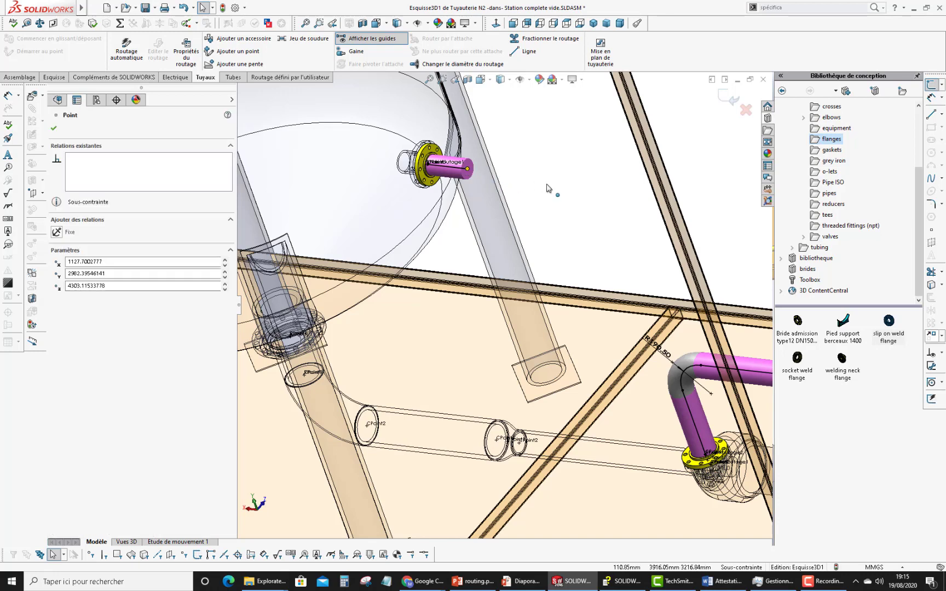
left_click_drag(561, 187, 560, 186)
left_click(932, 114)
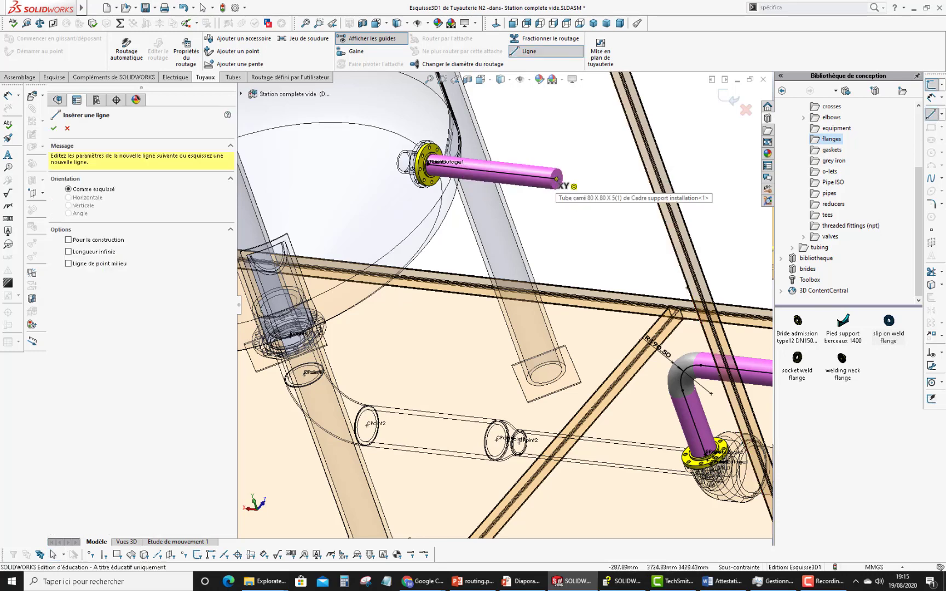
left_click(557, 179)
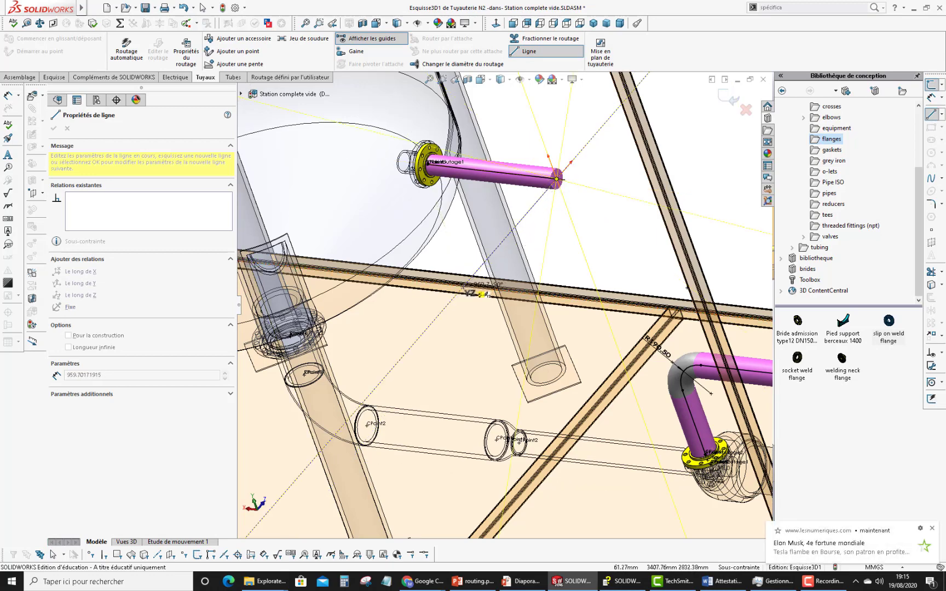
left_click(464, 287)
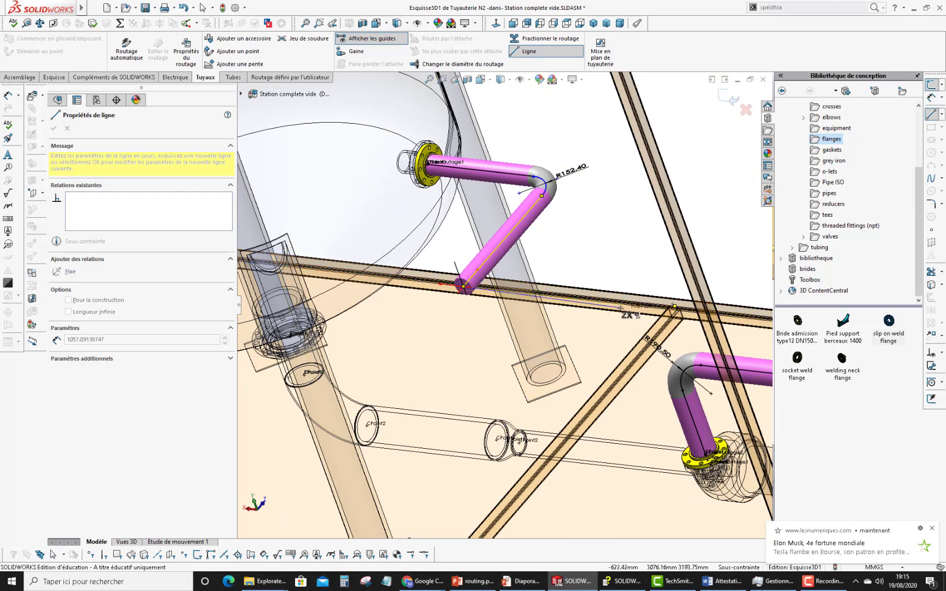
left_click(624, 305)
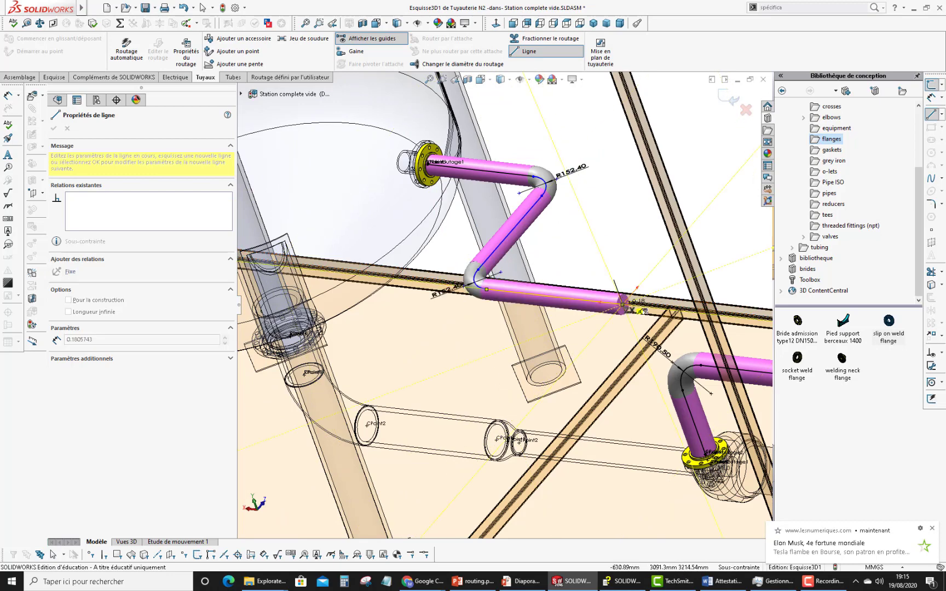
key("Escape")
- Draw a route line about 1520 mm long from the large vertical pipe's centreline to the free end of the branch
middle_click_drag(600, 349, 677, 223)
scroll(639, 324, "up", 3)
scroll(654, 244, "up", 2)
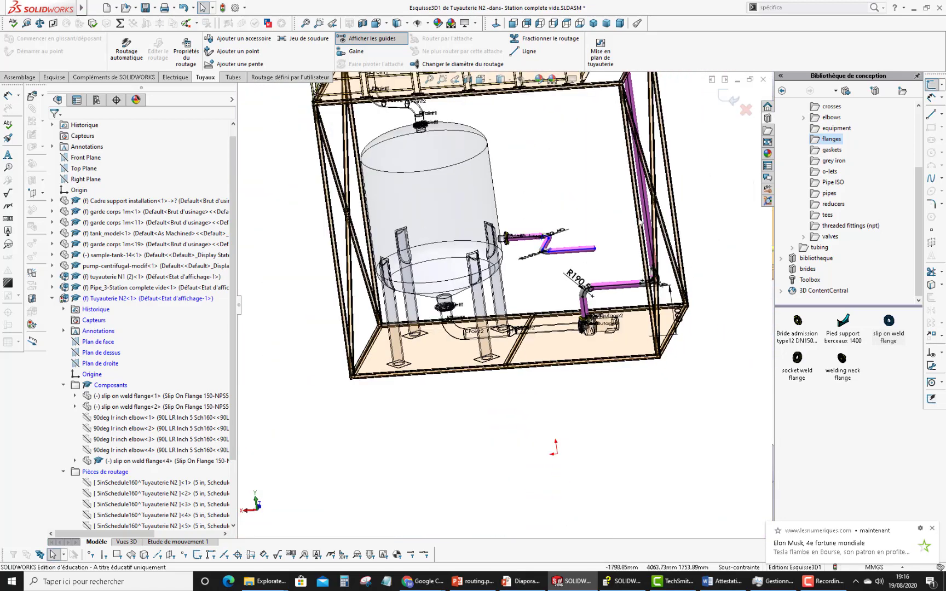
middle_click_drag(654, 237, 667, 230)
scroll(590, 209, "down", 4)
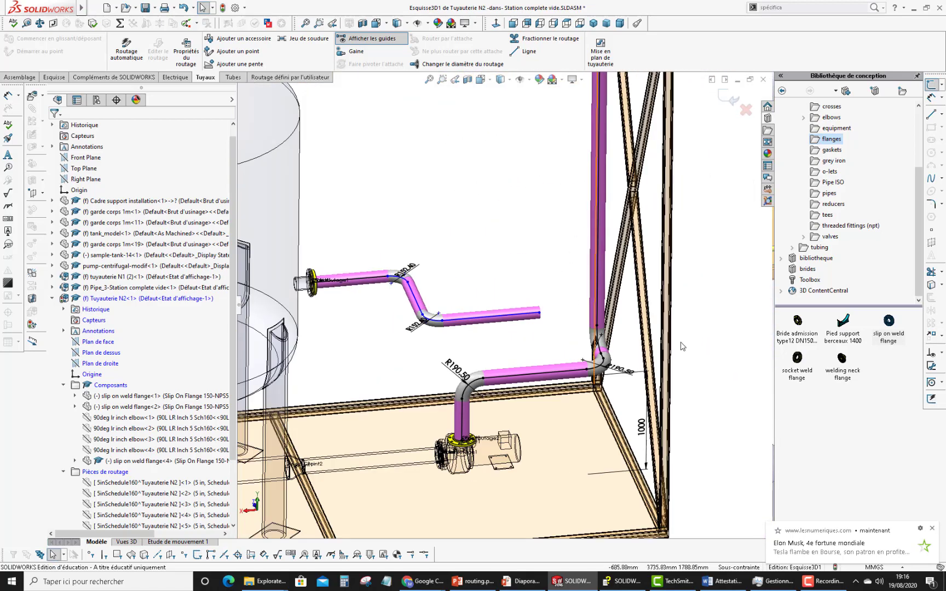
left_click(932, 113)
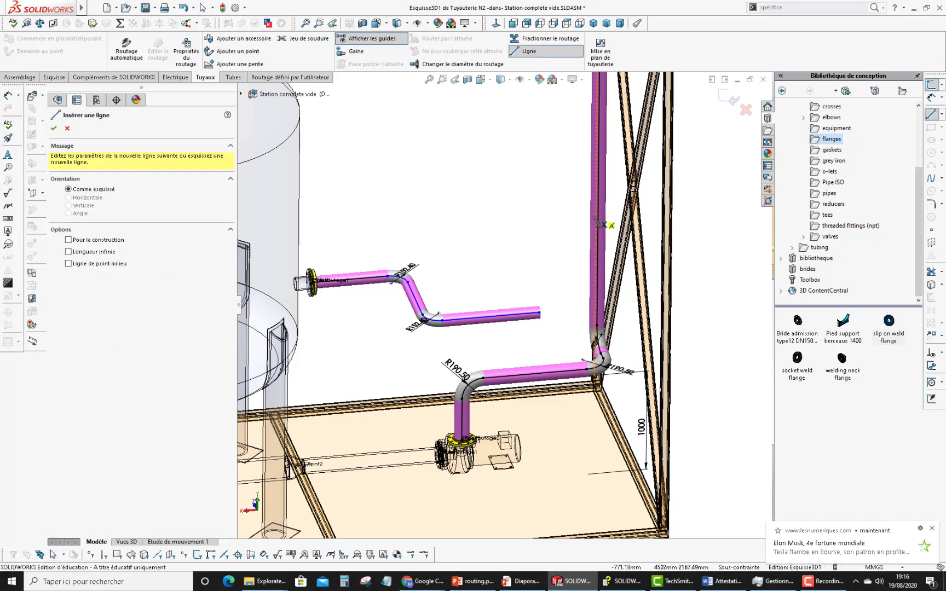
left_click(599, 216)
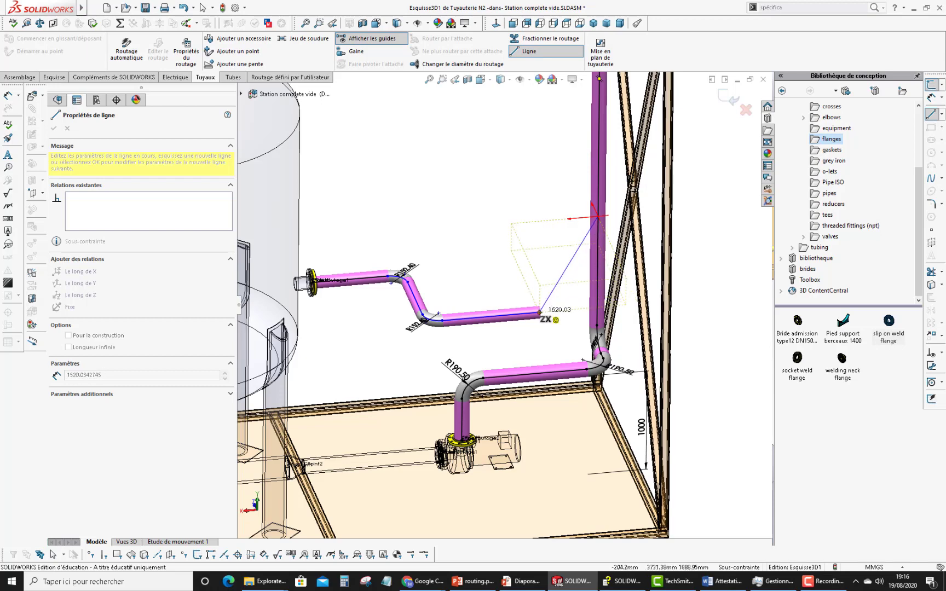
left_click(540, 313)
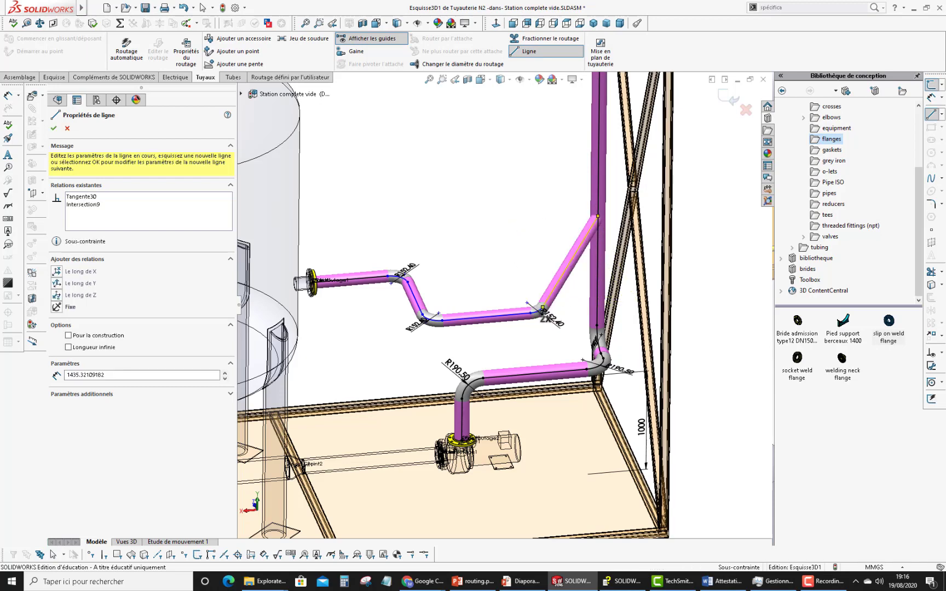
key("Escape")
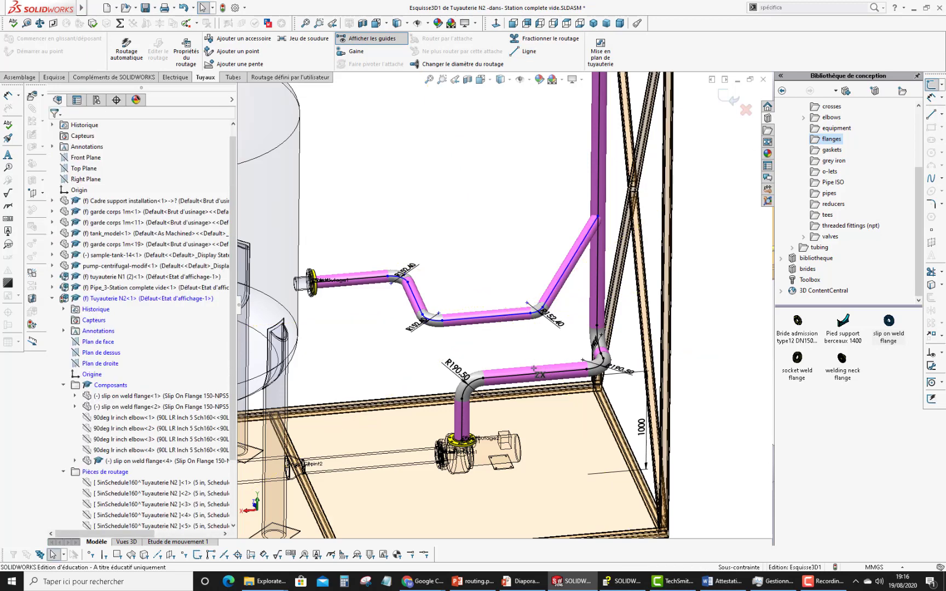
- Make the line joining the branch to the vertical pipe parallel to the edge of the support frame's base tube
left_click(554, 295)
scroll(613, 357, "down", 5)
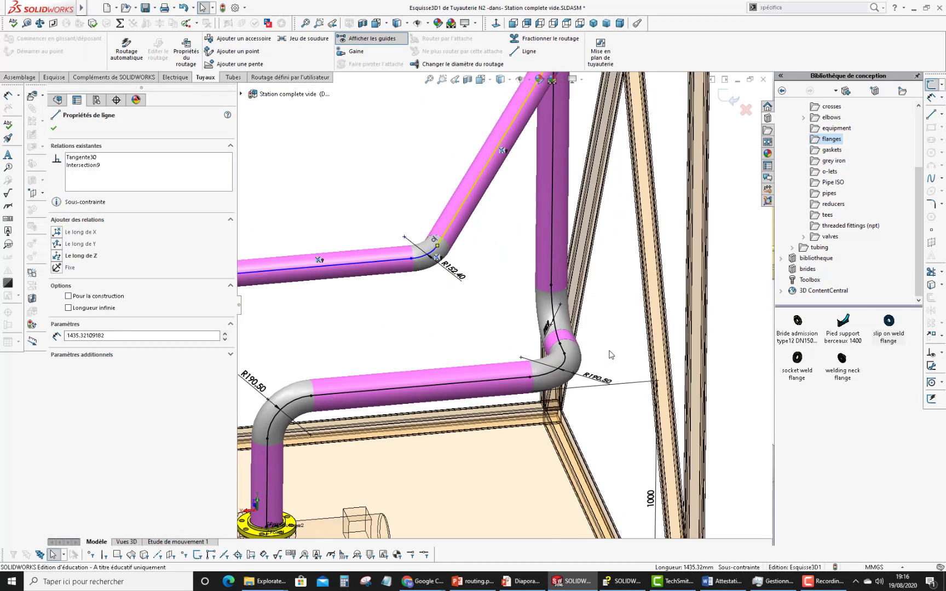
scroll(517, 469, "up", 3)
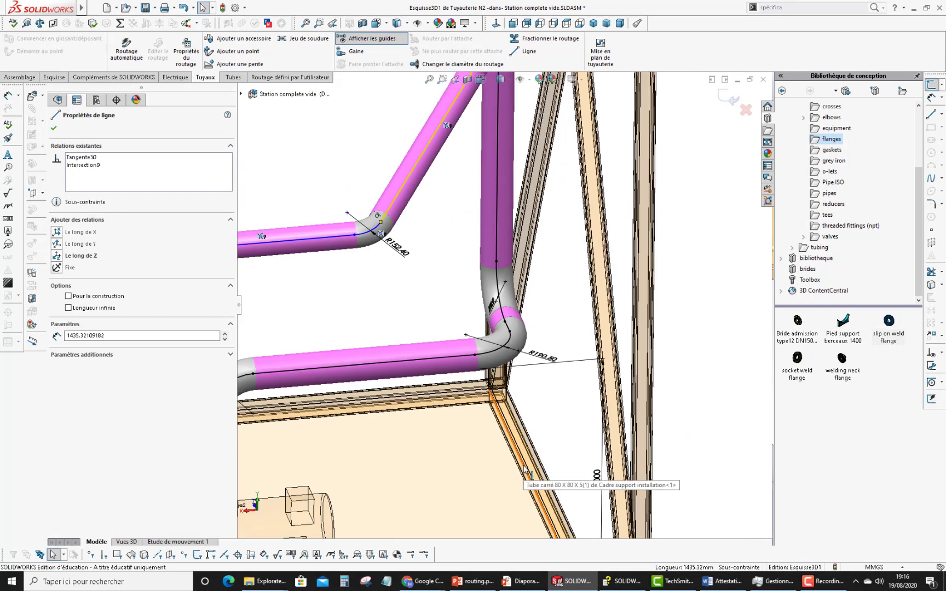
left_click(525, 469, "ctrl")
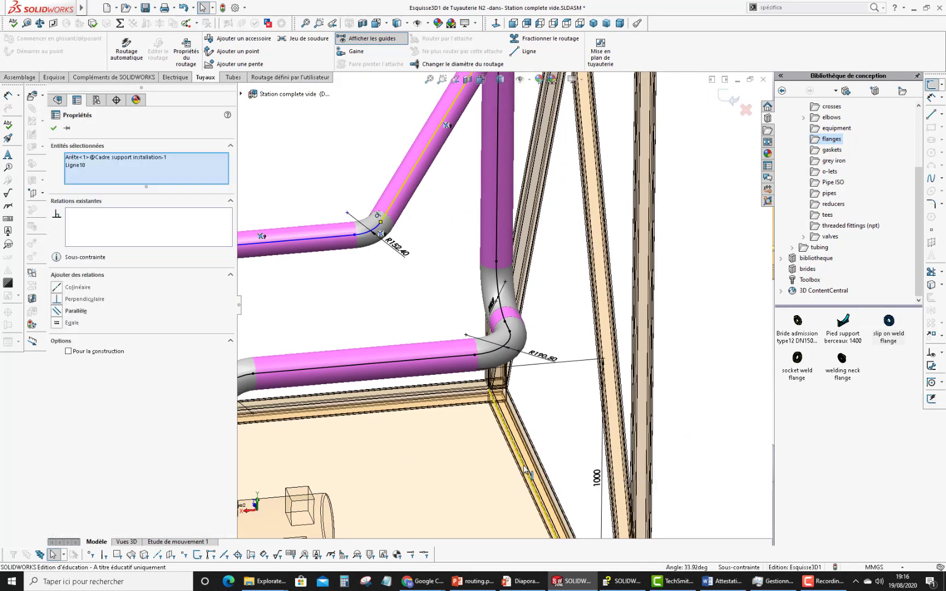
left_click(57, 311)
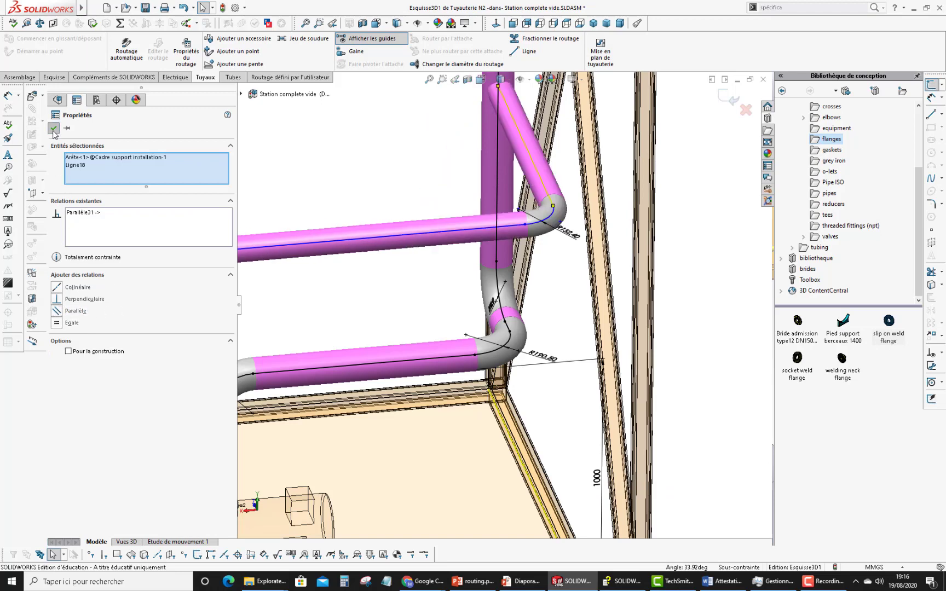
left_click(53, 127)
- Exit the Tuyauterie N2 route sketch to generate the branch pipes and elbows
scroll(366, 308, "up", 2)
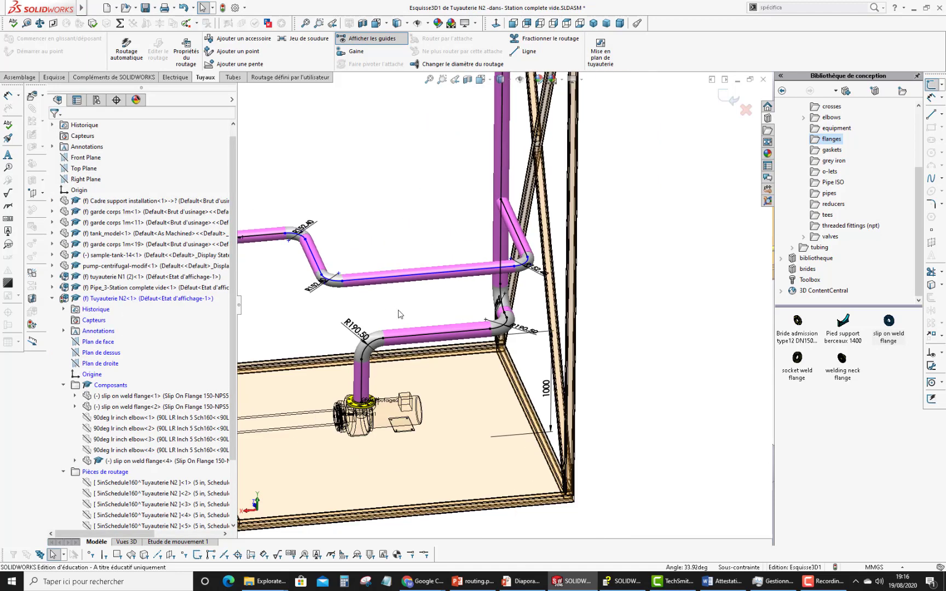
scroll(405, 310, "up", 2)
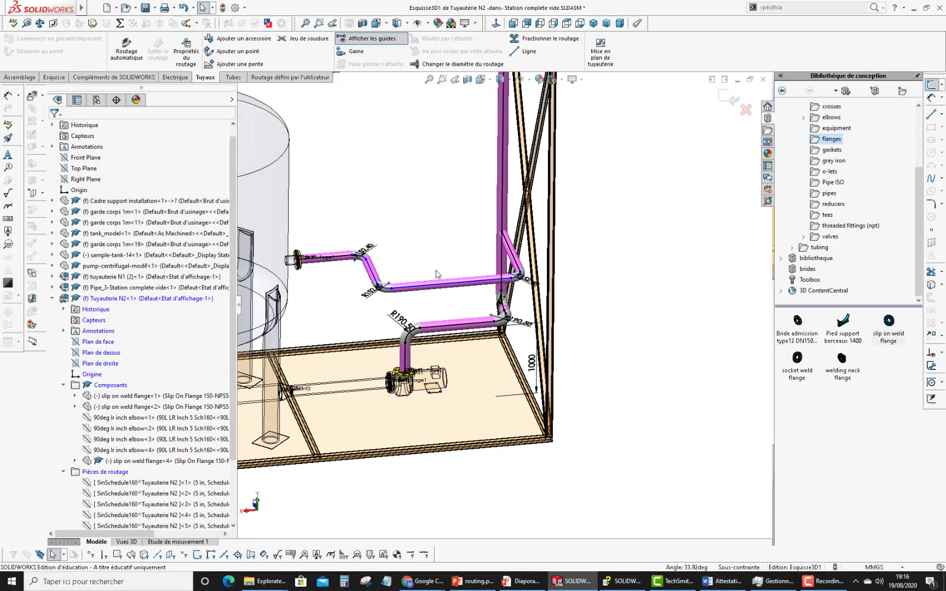
scroll(475, 243, "down", 5)
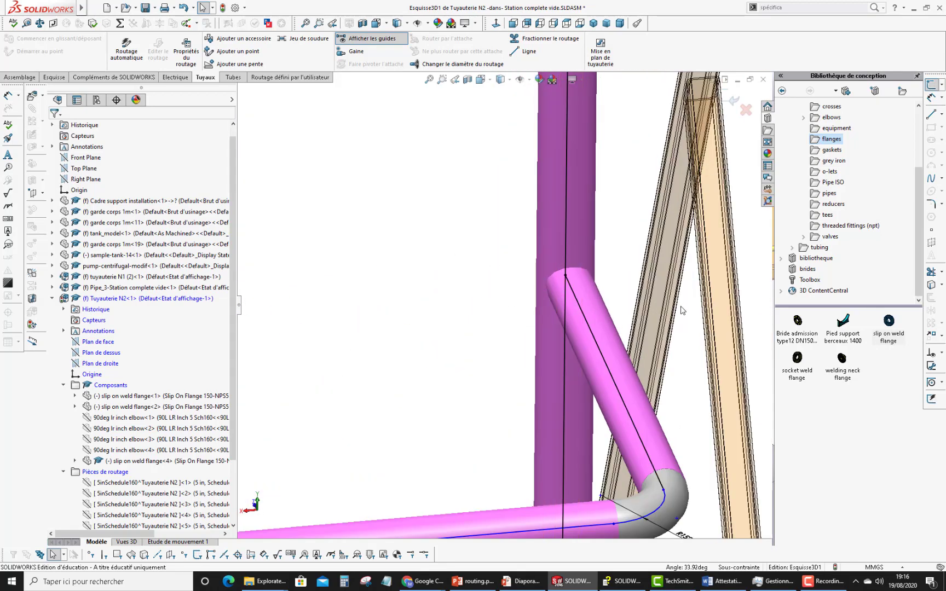
scroll(520, 295, "up", 3)
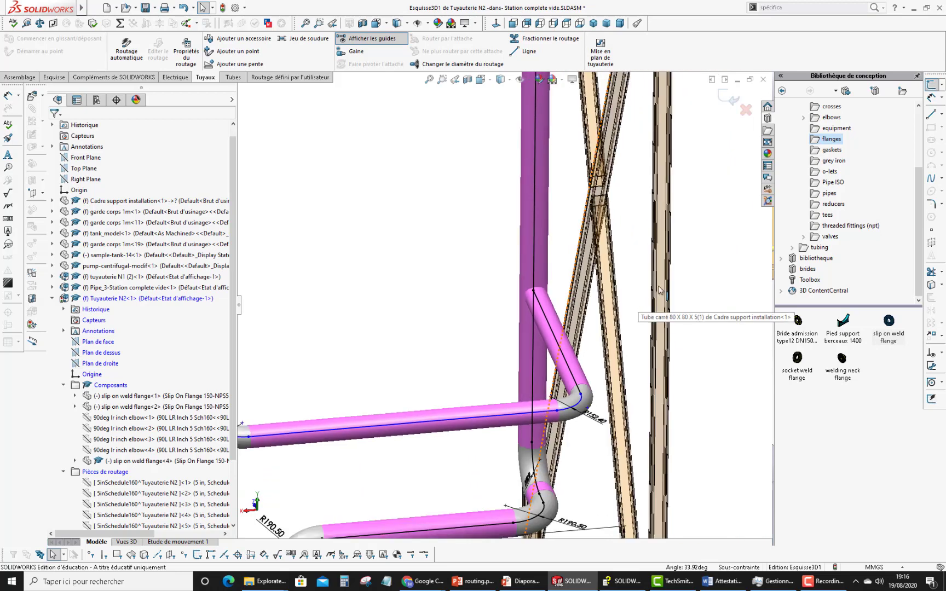
left_click(726, 99)
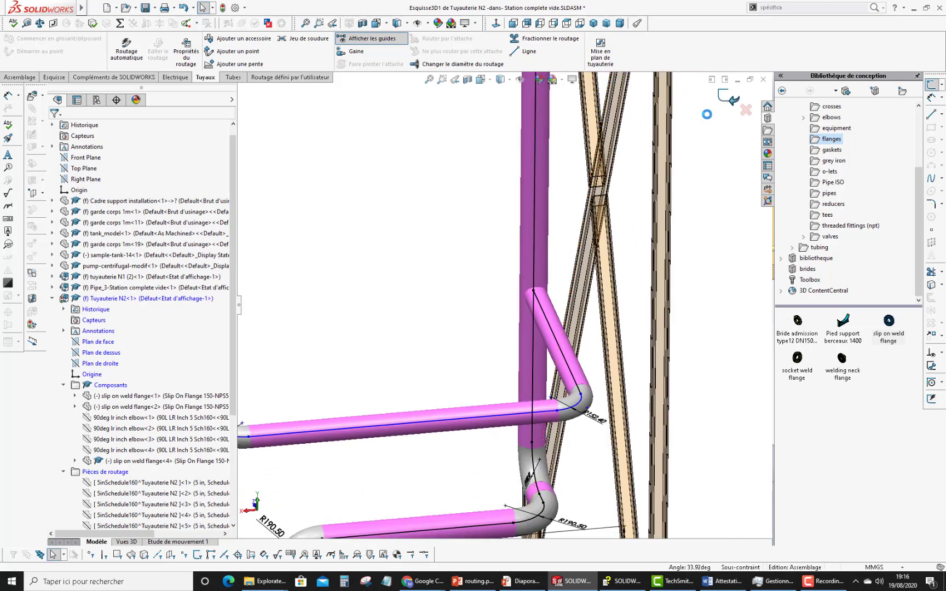
- Hide the branch's last pipe to examine its junction with the vertical pipe, and show it again
scroll(463, 263, "down", 3)
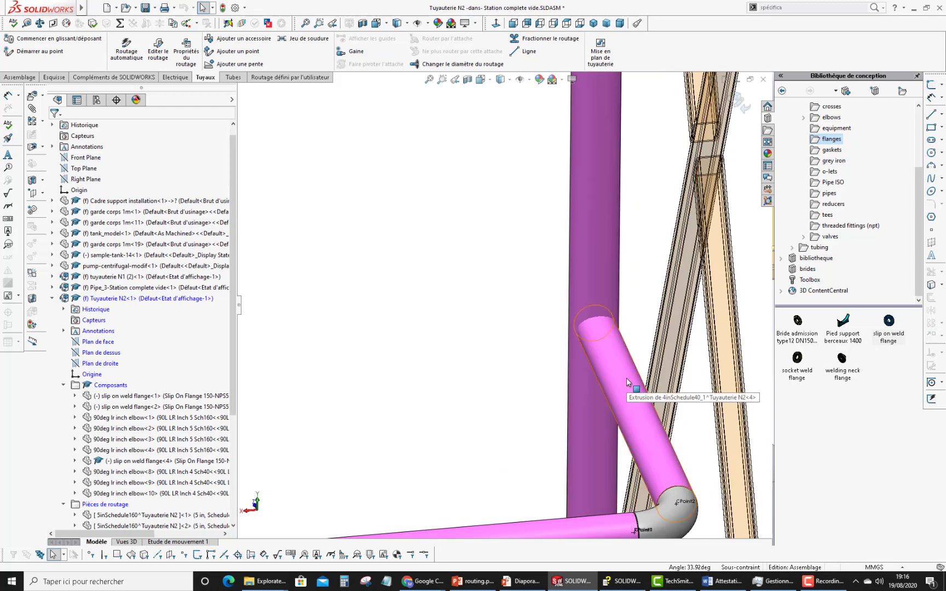
key("Tab")
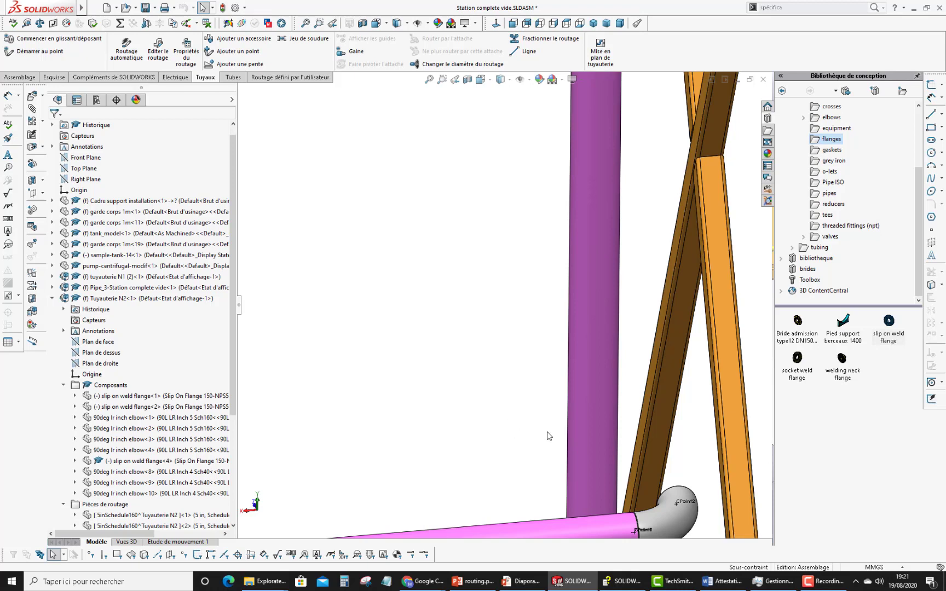
key("shift+Tab")
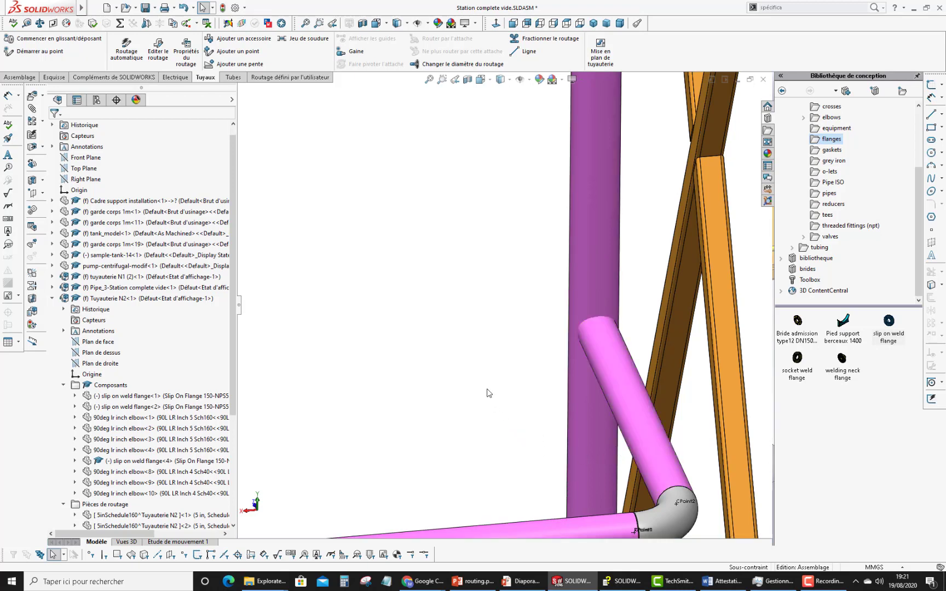
- Edit the route again and apply a penetration (Emboîtage) at the point where the branch meets the vertical pipe
scroll(444, 328, "up", 5)
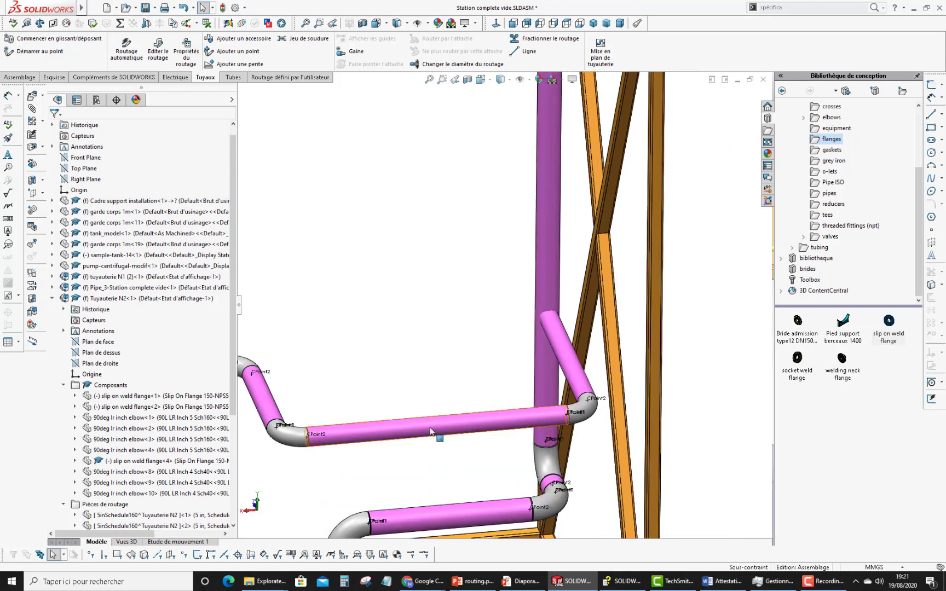
left_click(430, 430)
right_click(431, 430)
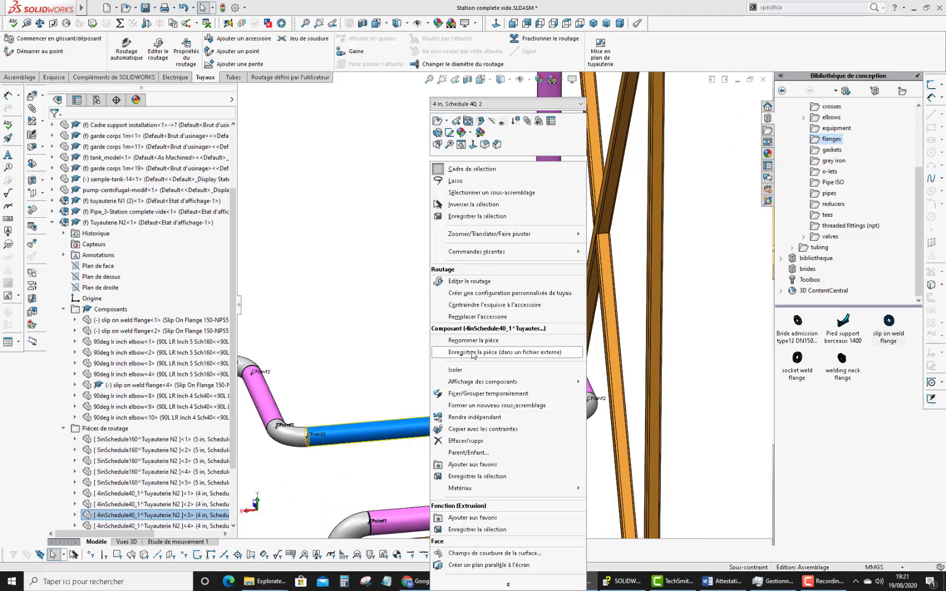
left_click(471, 282)
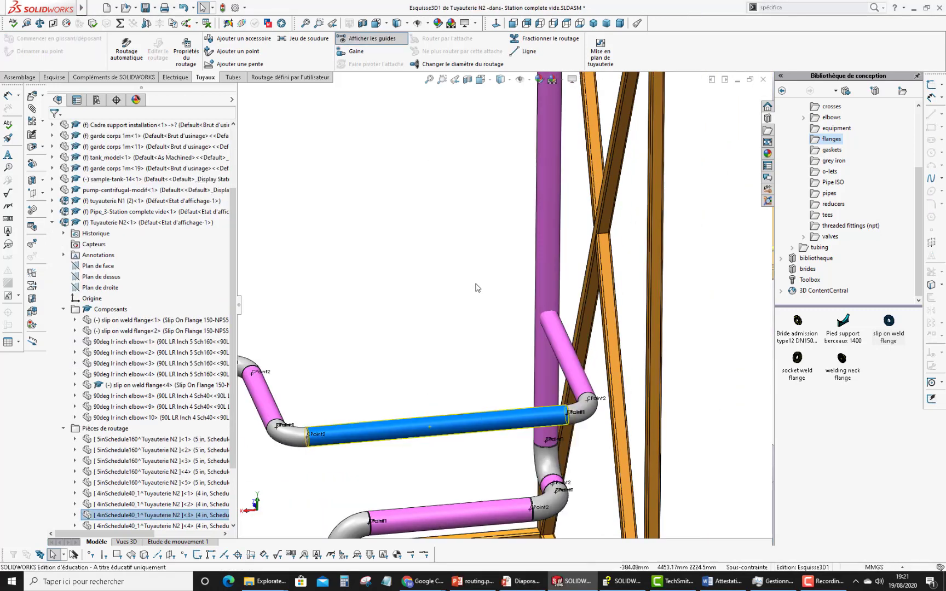
left_click(548, 314)
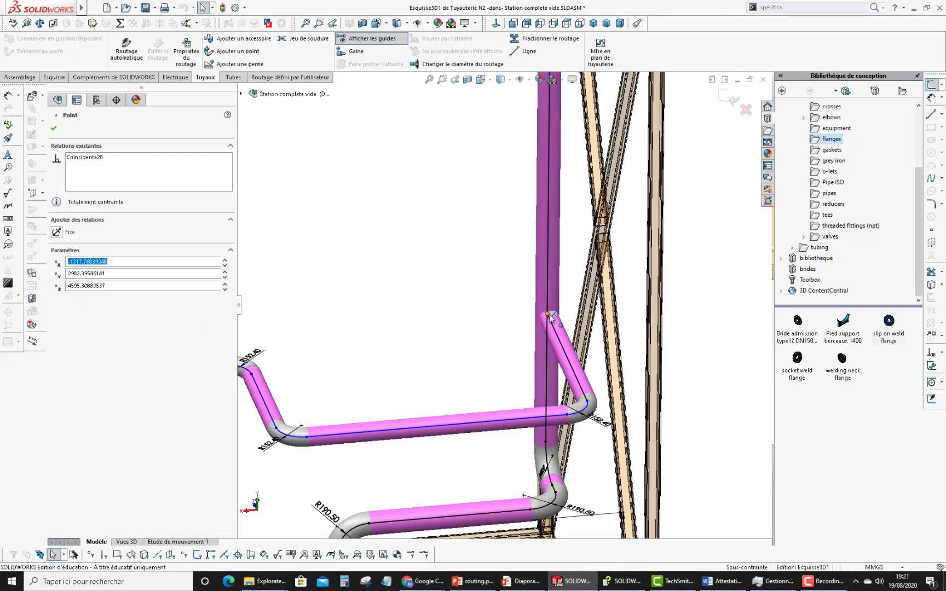
right_click(547, 314)
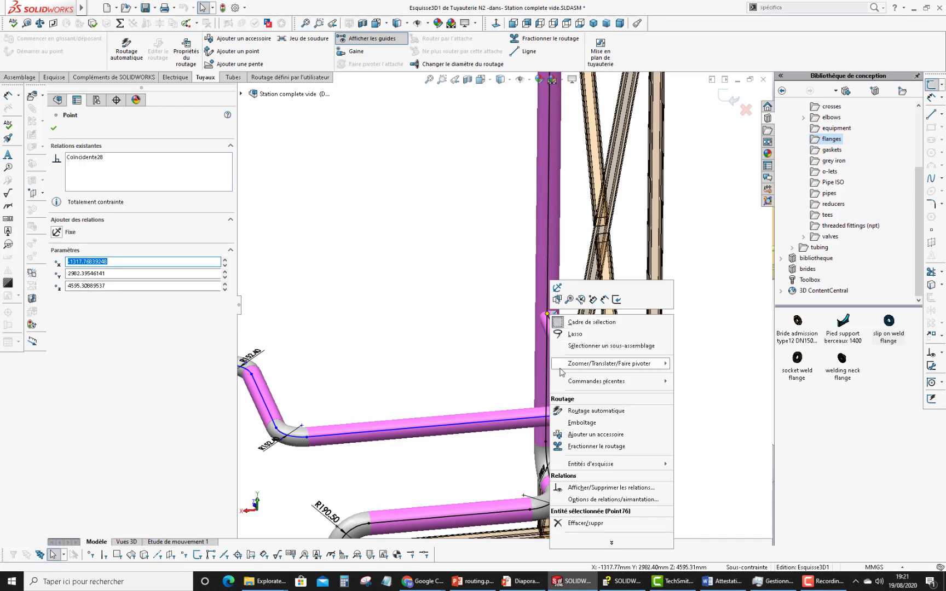
left_click(583, 423)
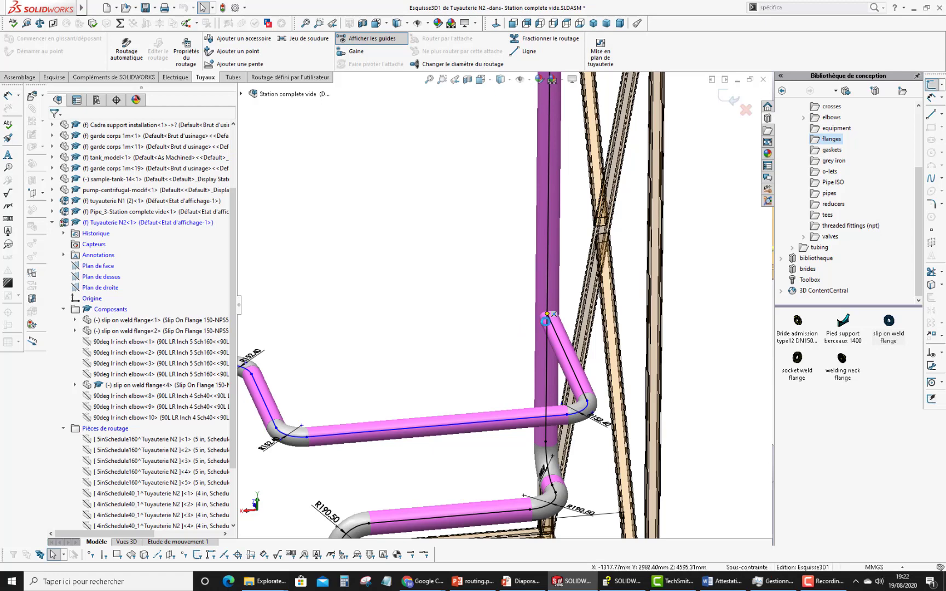
scroll(546, 320, "down", 8)
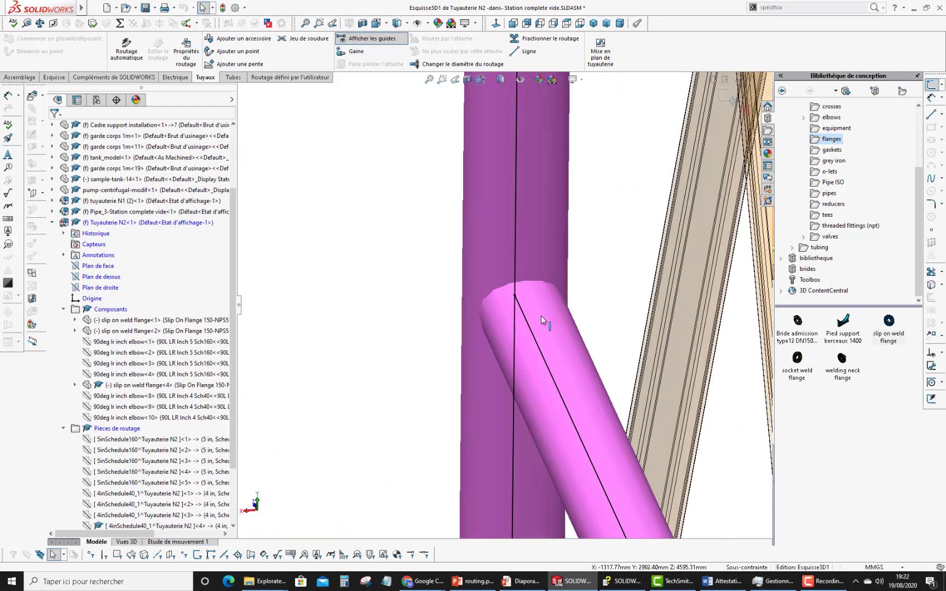
scroll(541, 316, "down", 2)
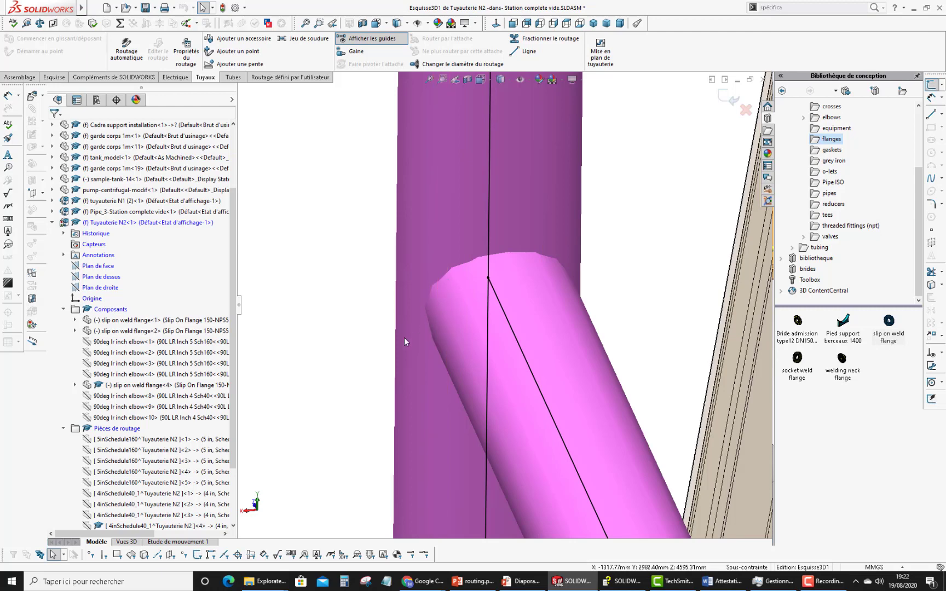
- Exit the Tuyauterie N2 route sketch to rebuild the pipes with the penetration
scroll(404, 341, "up", 3)
scroll(386, 352, "up", 2)
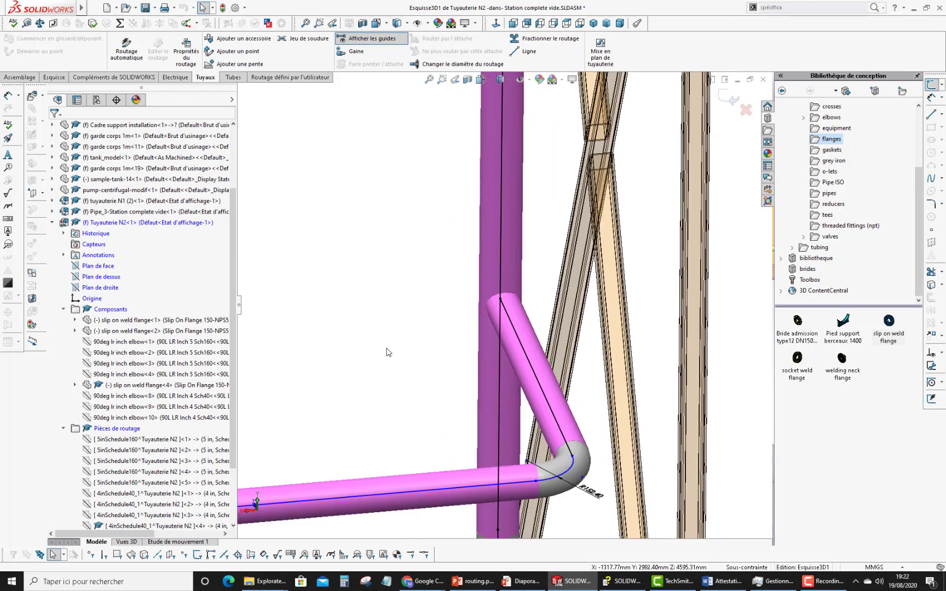
scroll(387, 352, "up", 2)
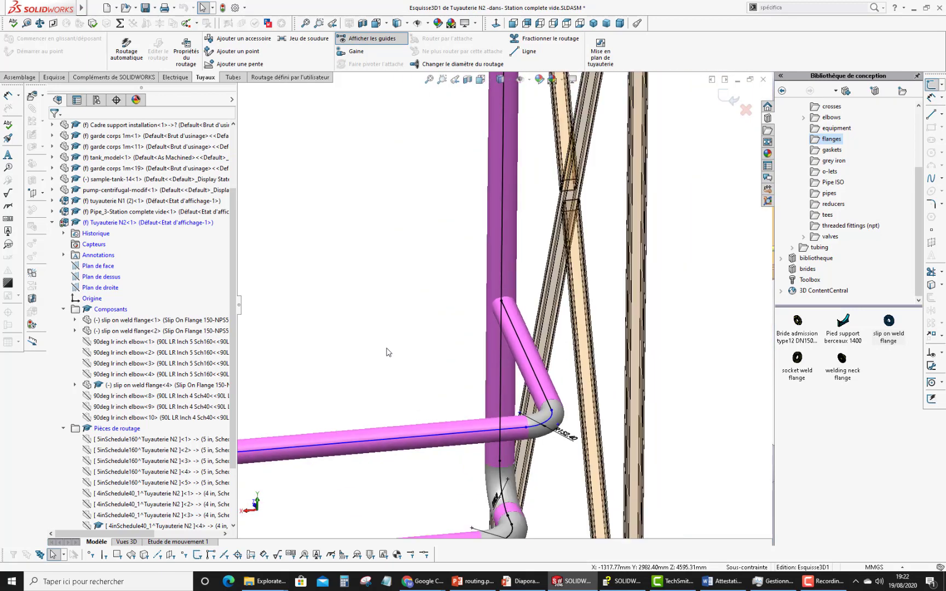
left_click(729, 100)
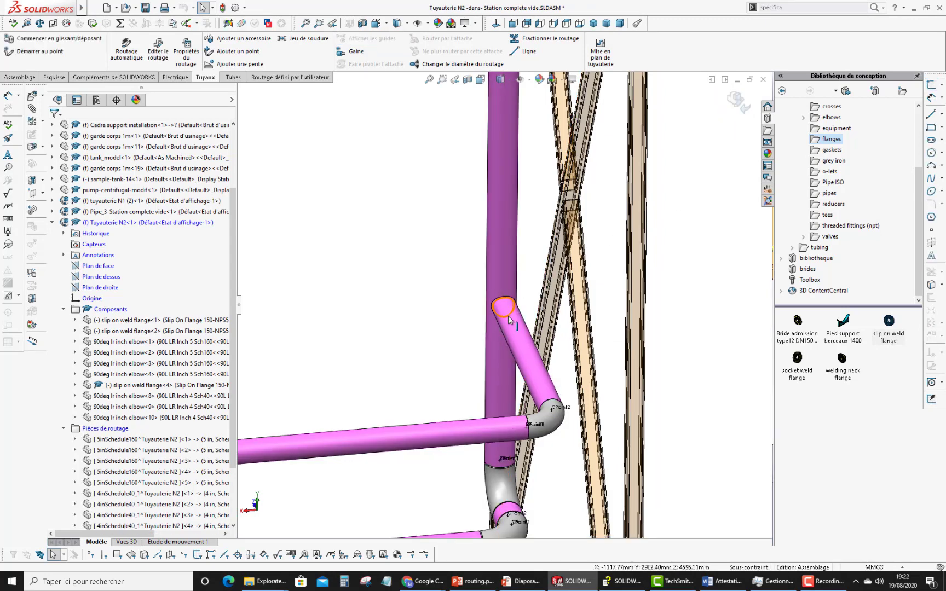
- Hide the branch's last pipe to examine the opening cut in the vertical pipe
key("Tab")
scroll(512, 322, "down", 5)
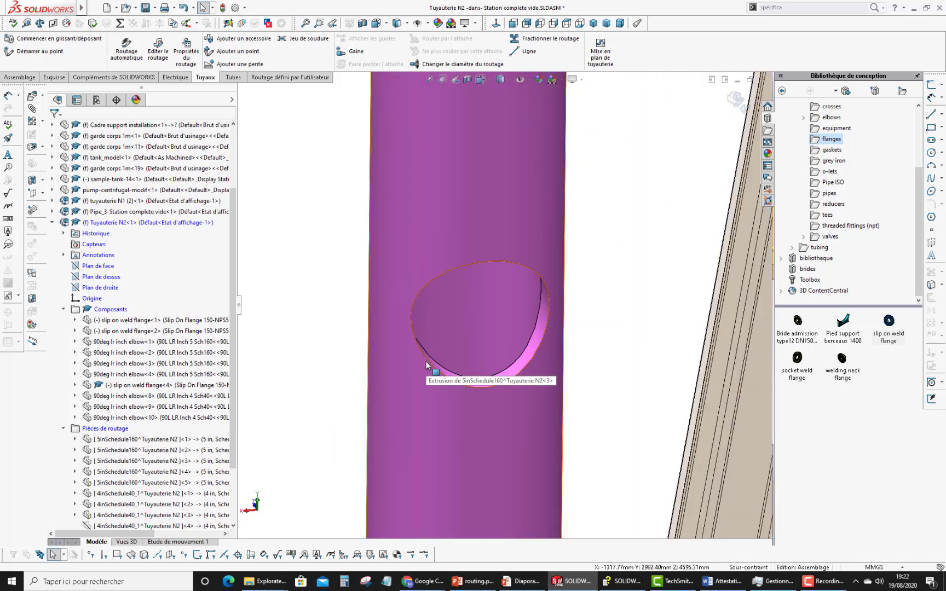
scroll(489, 386, "up", 4)
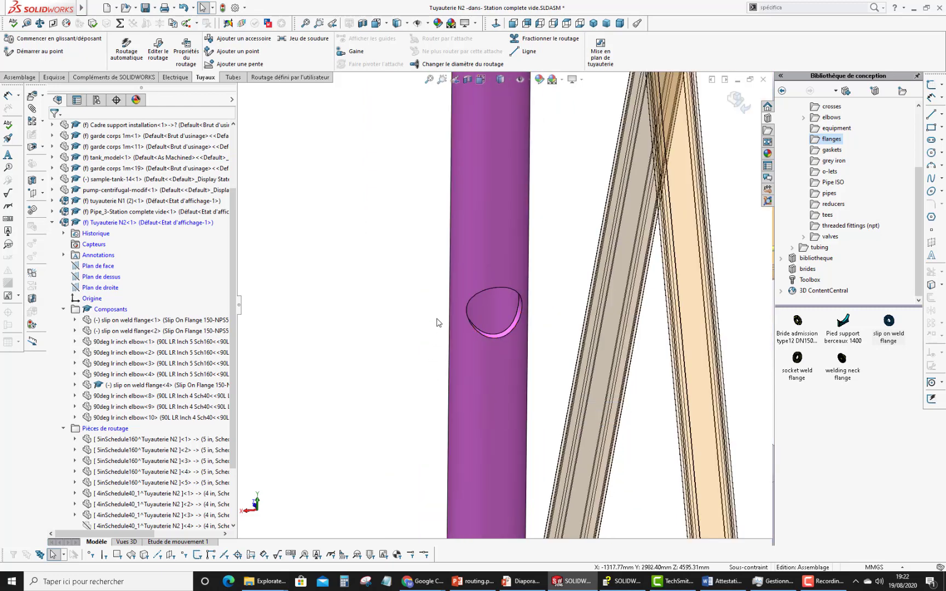
- Hide the vertical pipe and show the branch's last pipe to examine its cut end, and show the vertical pipe again
key("Tab")
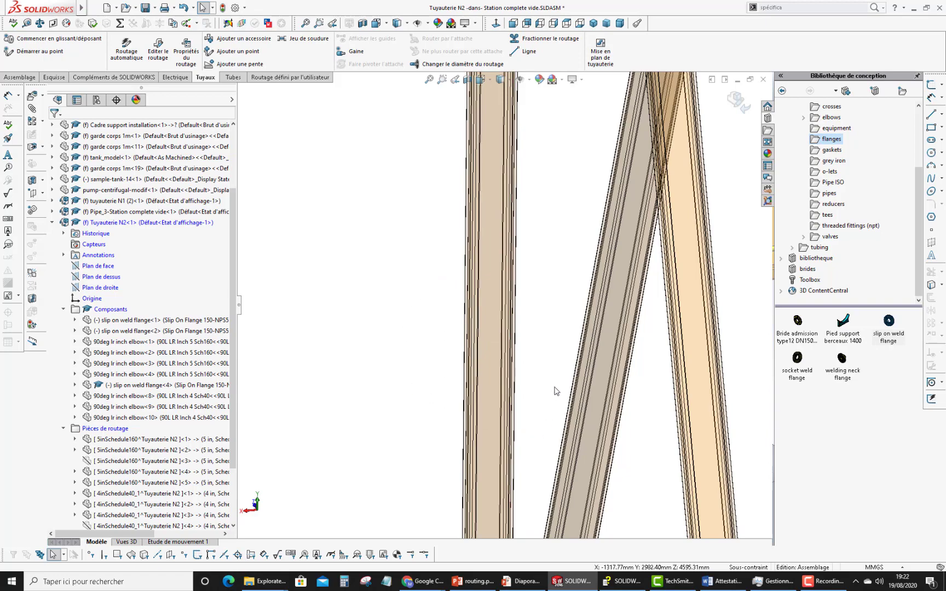
key("shift+Tab")
middle_click_drag(416, 407, 468, 397)
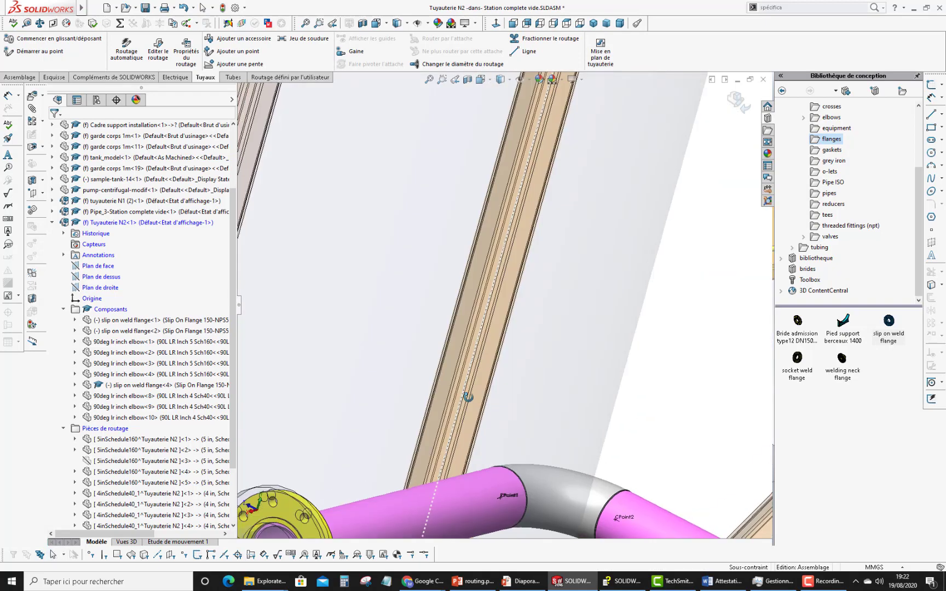
scroll(671, 436, "up", 6)
middle_click_drag(661, 337, 706, 394)
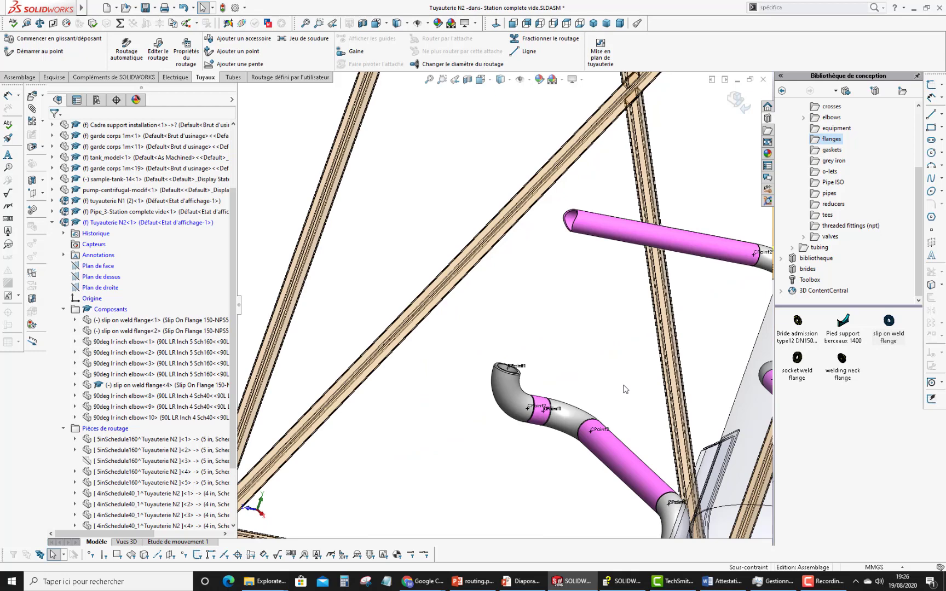
key("shift+Tab")
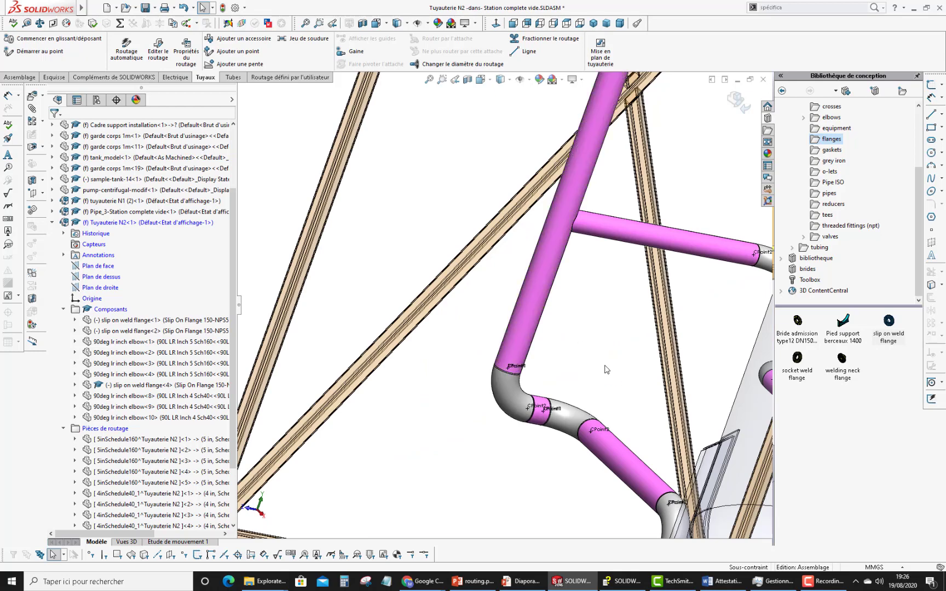
- Reopen the Tuyauterie N2 route for editing from the horizontal 5-inch pipe above the pump
scroll(606, 370, "up", 5)
middle_click_drag(638, 367, 544, 331)
scroll(629, 308, "up", 2)
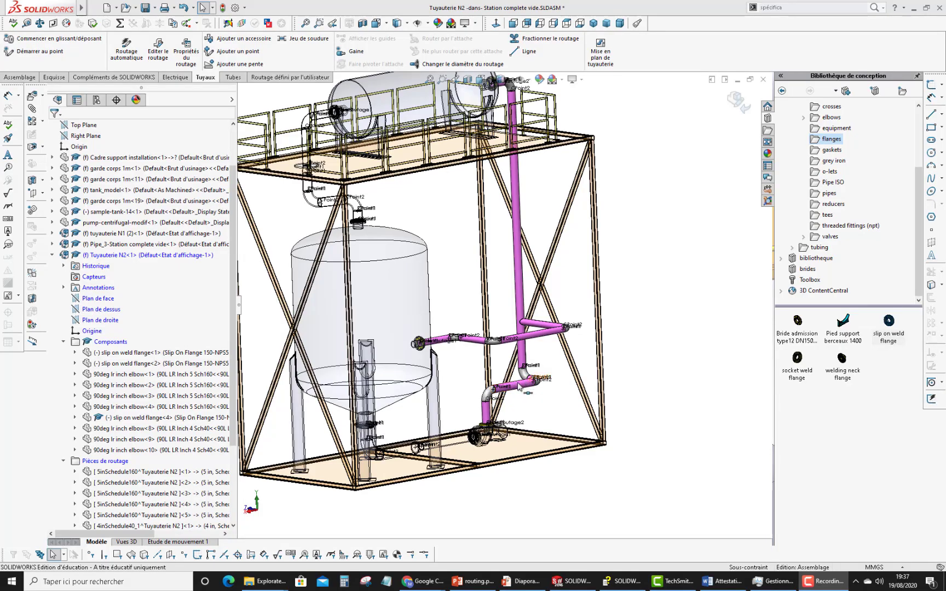
right_click(519, 389)
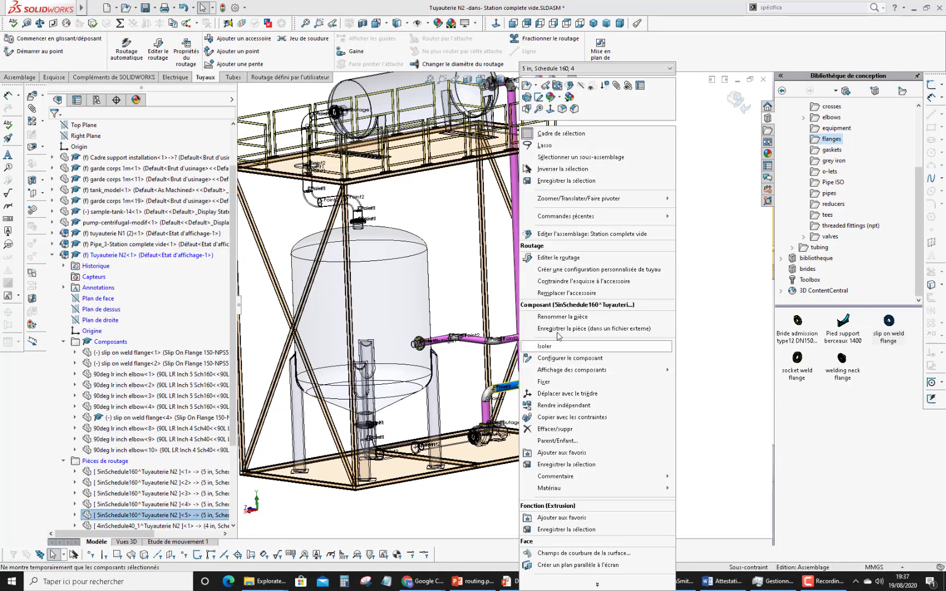
left_click(569, 264)
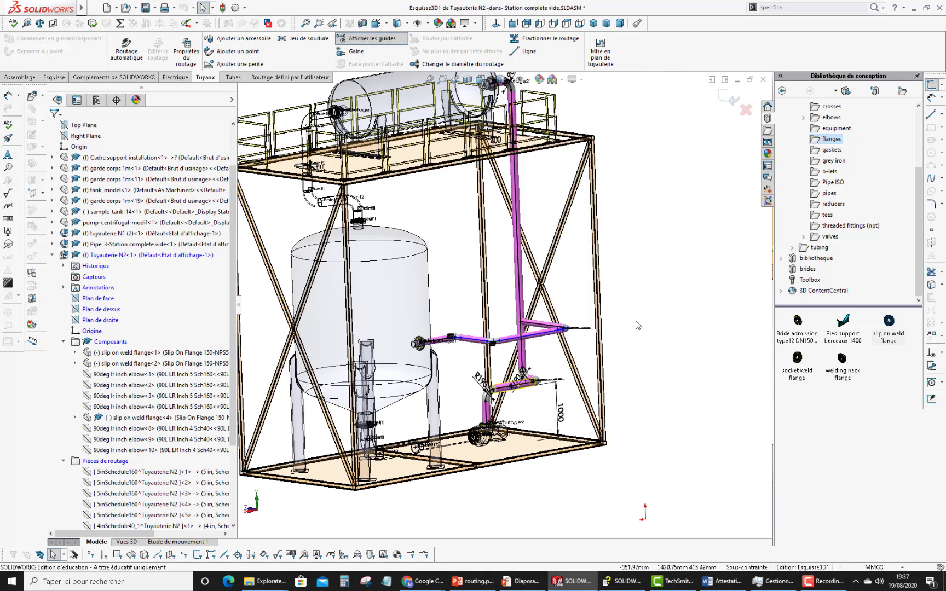
- Insert the flanged globe valve (asme b16.34) fl -150-2500 from the valves library into the horizontal pipe above the pump, using the first listed configuration
left_click(822, 237)
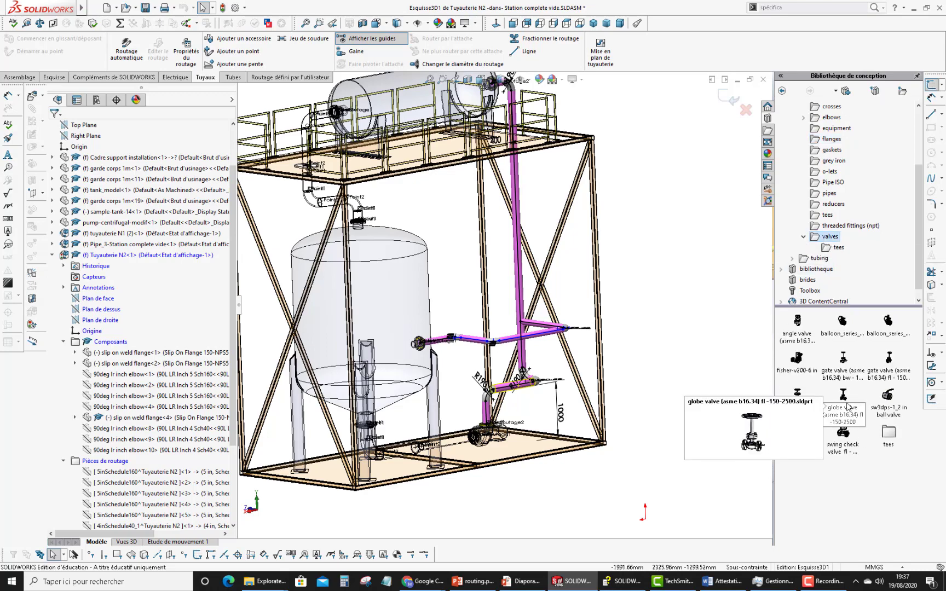
middle_click_drag(684, 350, 659, 331)
scroll(553, 349, "down", 6)
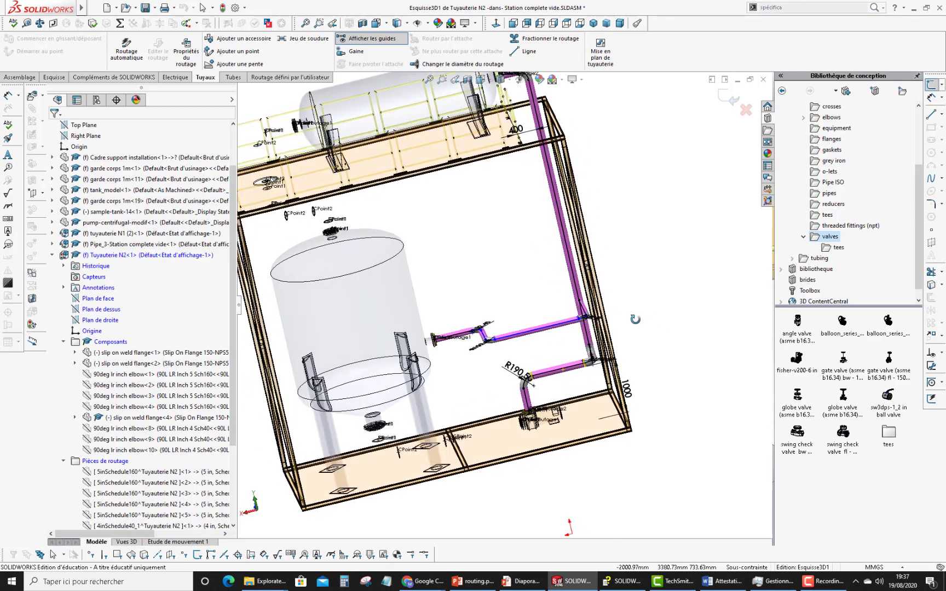
mouse_move(546, 343)
middle_mouse_down()
mouse_move(528, 342)
mouse_move(550, 355)
mouse_move(542, 349)
middle_mouse_up()
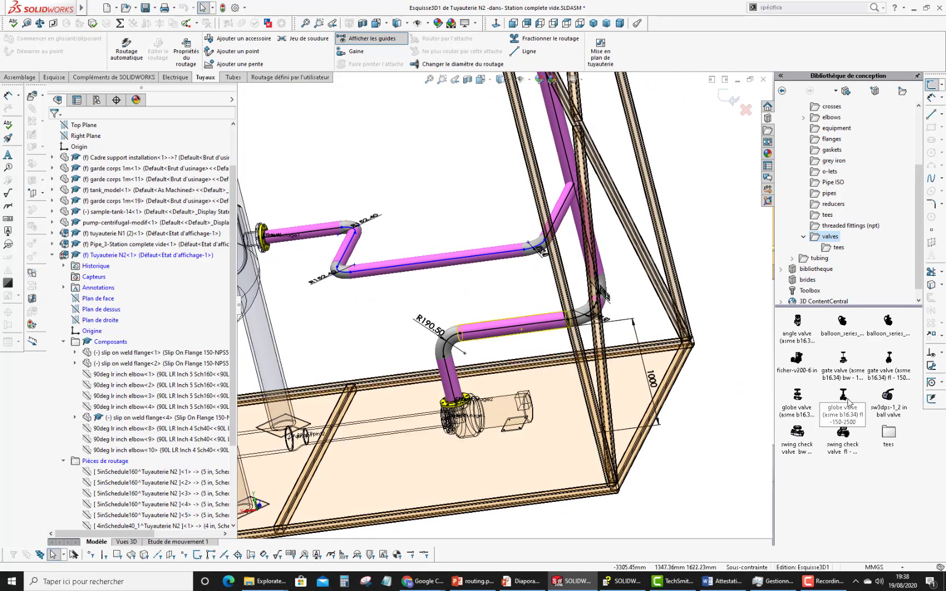
left_click_drag(847, 400, 512, 330)
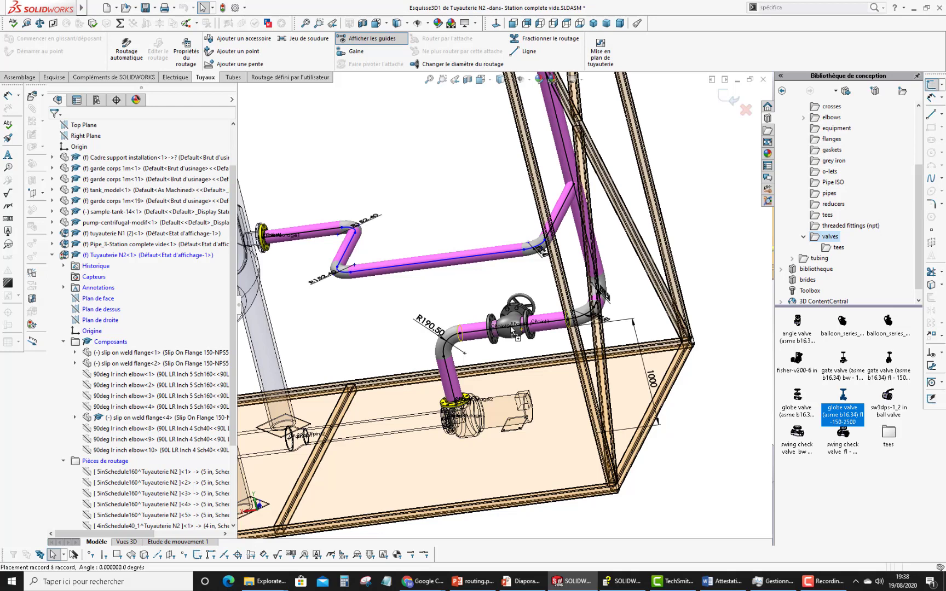
key("Tab")
left_click_drag(512, 330, 512, 330)
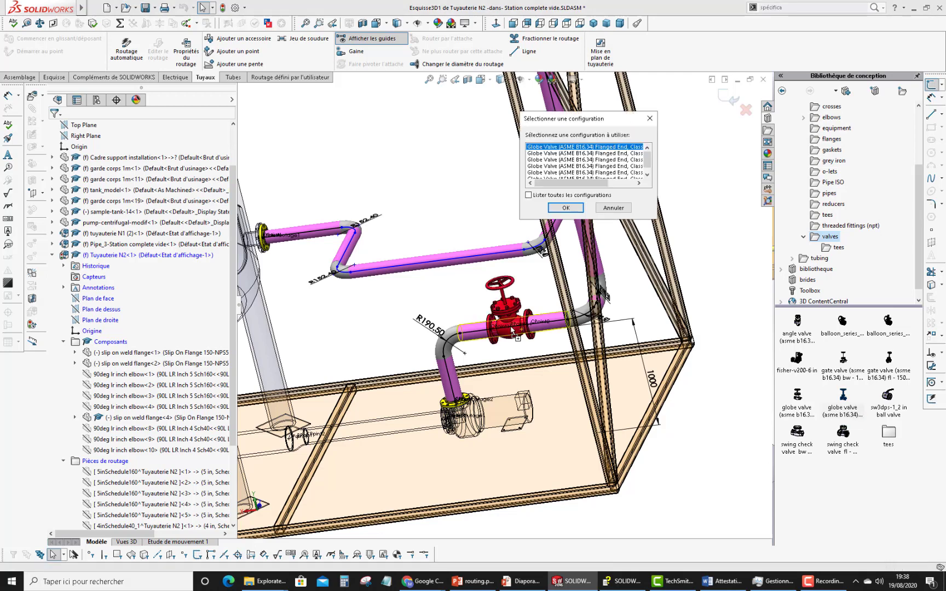
scroll(606, 159, "right", 5)
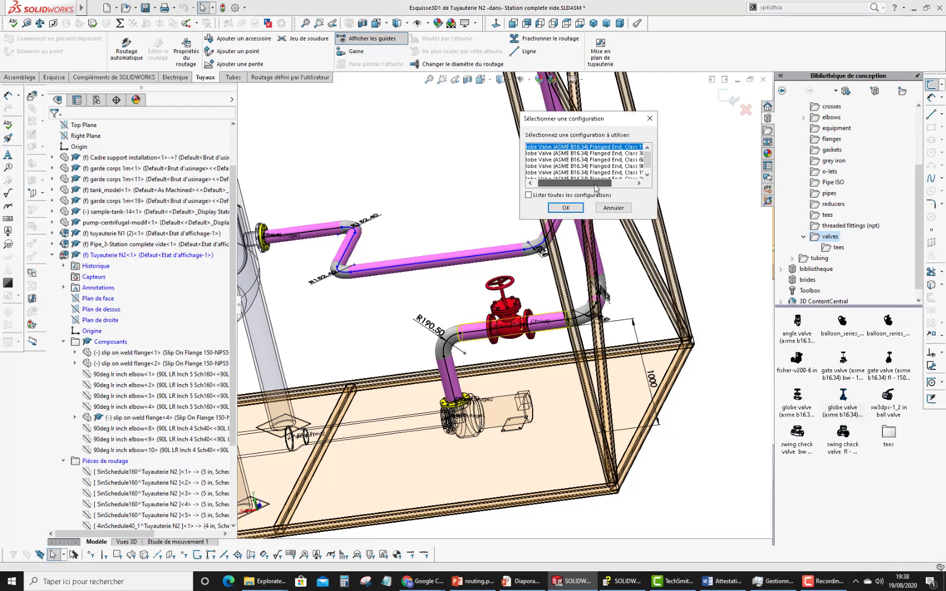
left_click(573, 213)
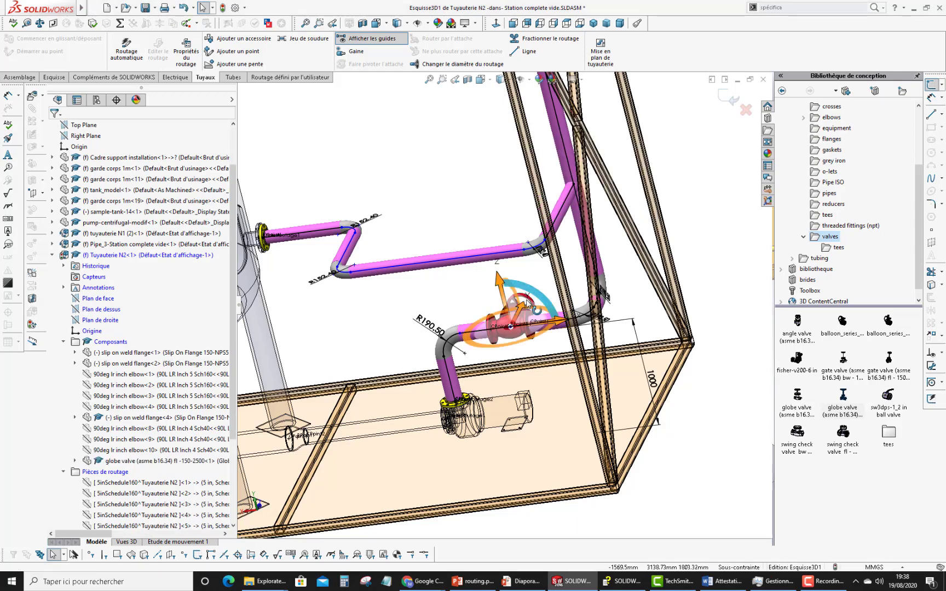
- Rotate the globe valve about its pipe's axis so the handwheel points to the opposite side of the pipe
mouse_move(536, 271)
middle_mouse_down()
mouse_move(515, 279)
mouse_move(548, 266)
middle_mouse_up()
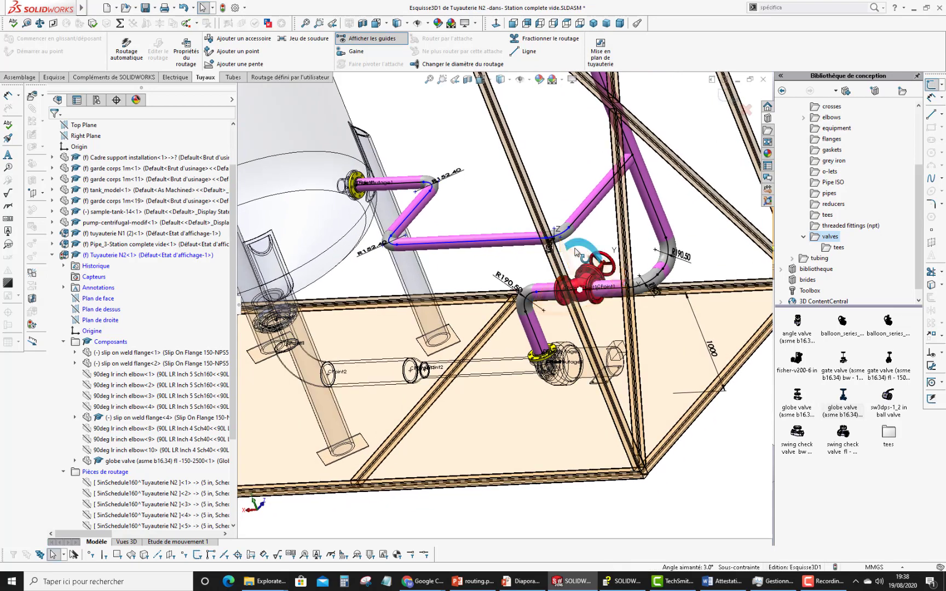
mouse_move(577, 252)
left_mouse_down()
mouse_move(539, 304)
mouse_move(563, 354)
mouse_move(550, 345)
left_mouse_up()
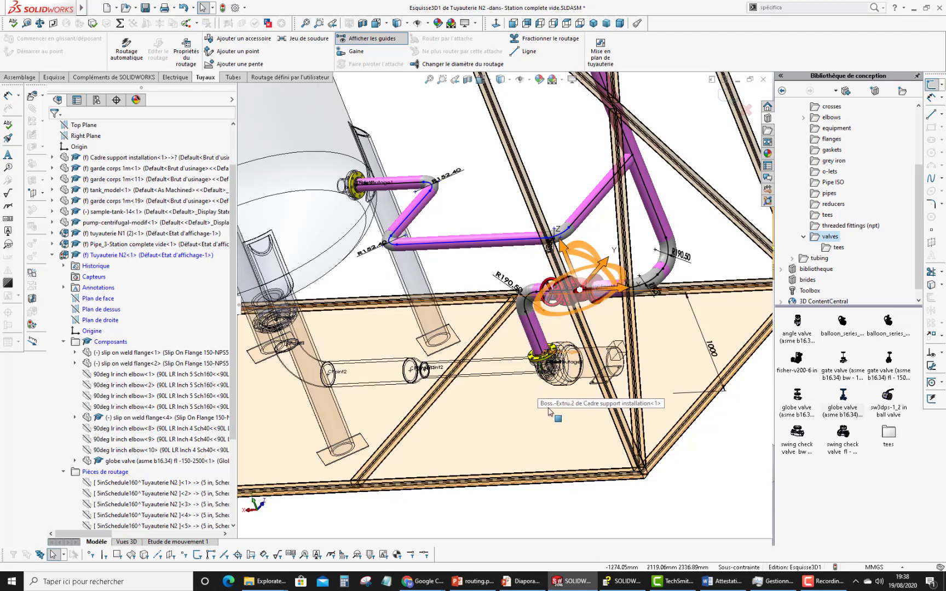
left_click(717, 454)
scroll(571, 398, "up", 1)
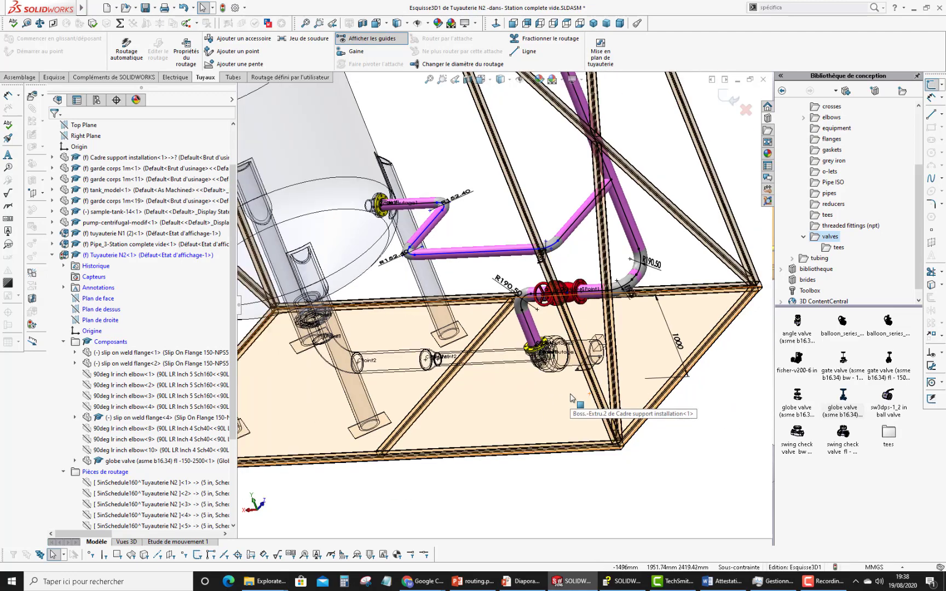
scroll(571, 398, "up", 2)
middle_click_drag(571, 398, 545, 357)
scroll(530, 355, "down", 4)
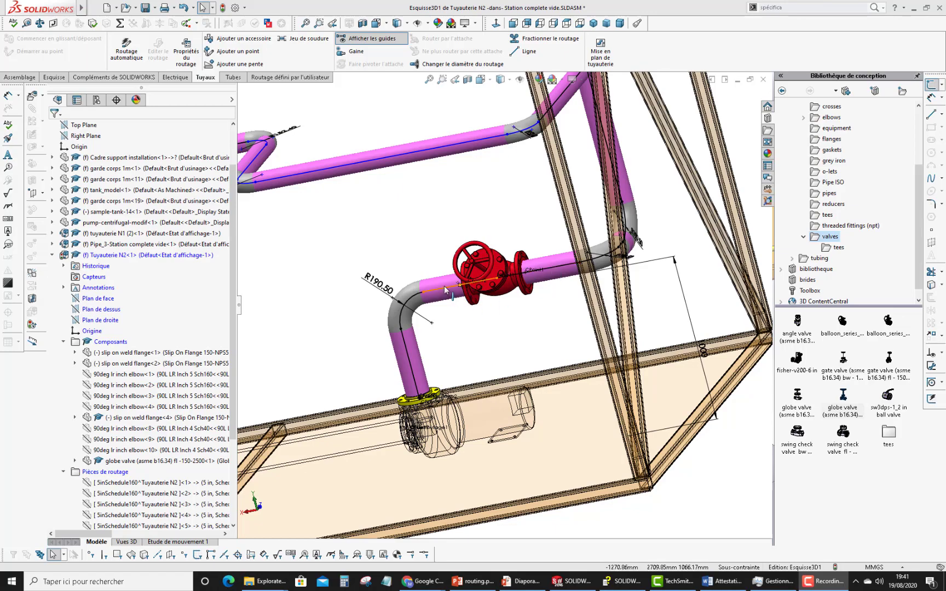
- Add a slip on weld flange from the library to each end of the globe valve, configuration Slip On Flange 150-NPS5
left_click(829, 139)
left_click_drag(888, 328, 530, 281)
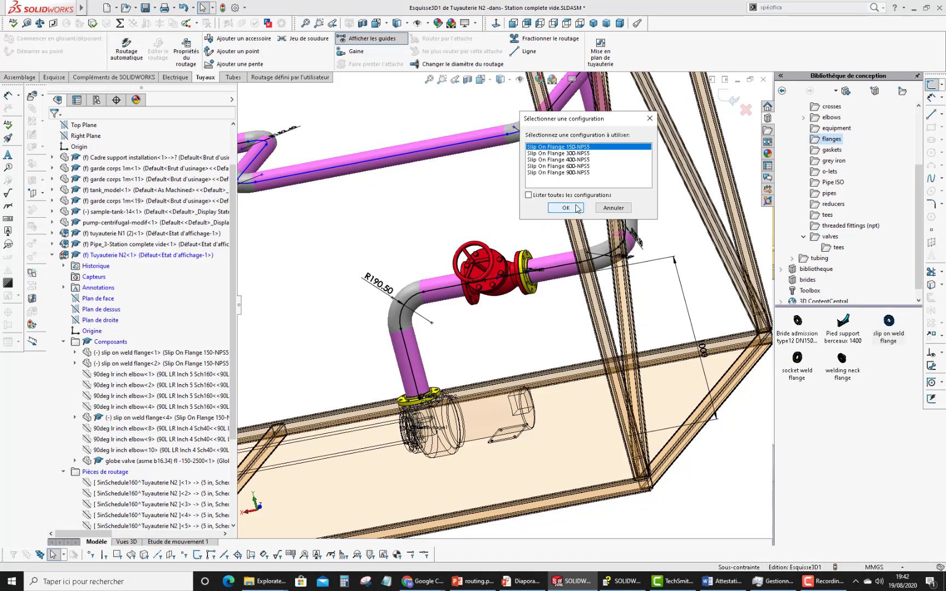
left_click(566, 209)
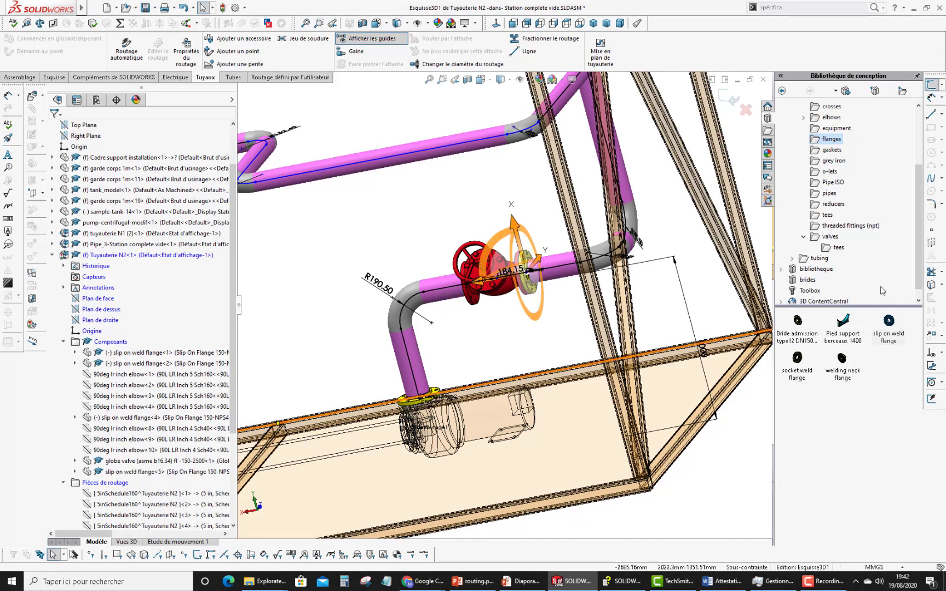
left_click_drag(889, 329, 463, 289)
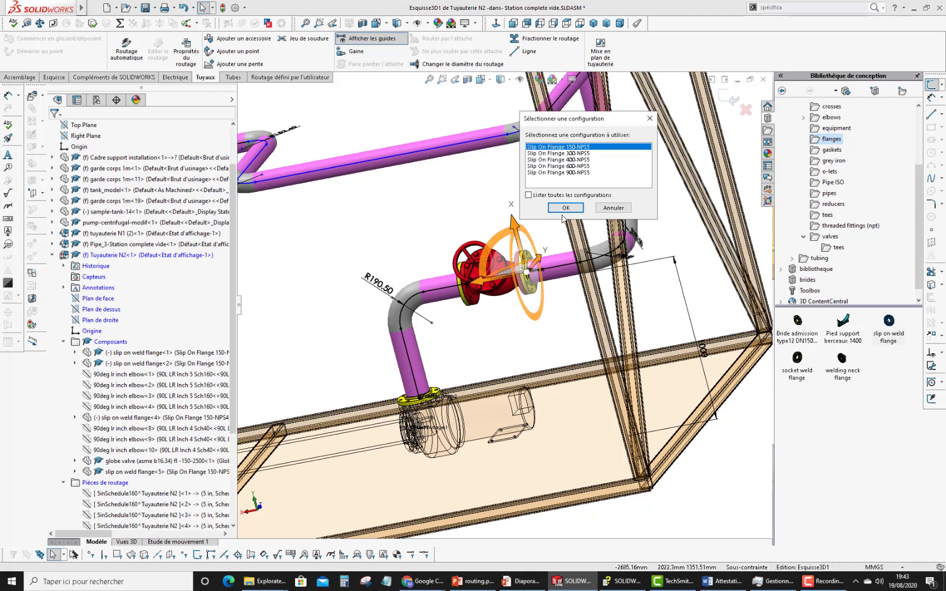
left_click(564, 209)
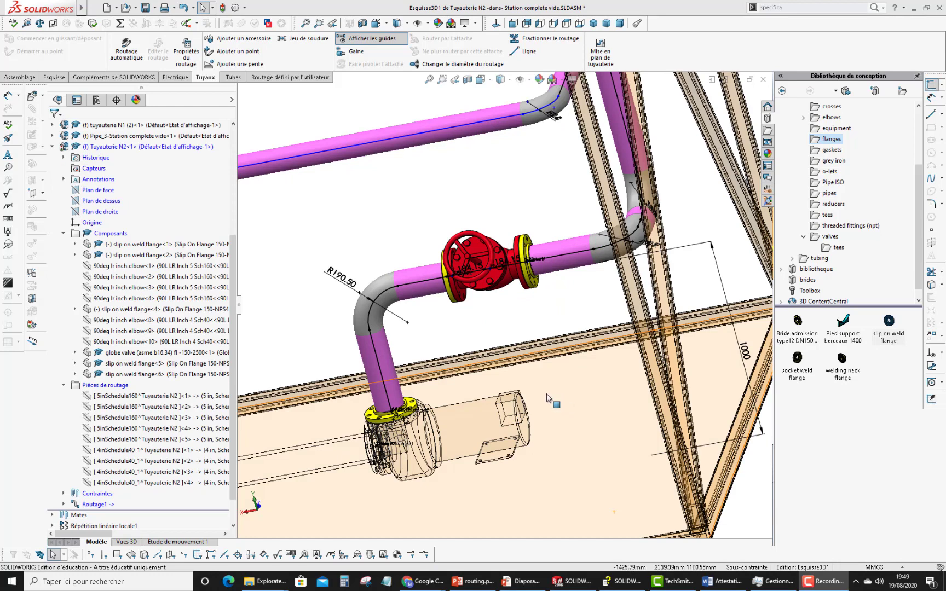
- Dimension the distance between the globe valve's centre point and the pump's vertical outlet line at 600 mm
left_click(931, 96)
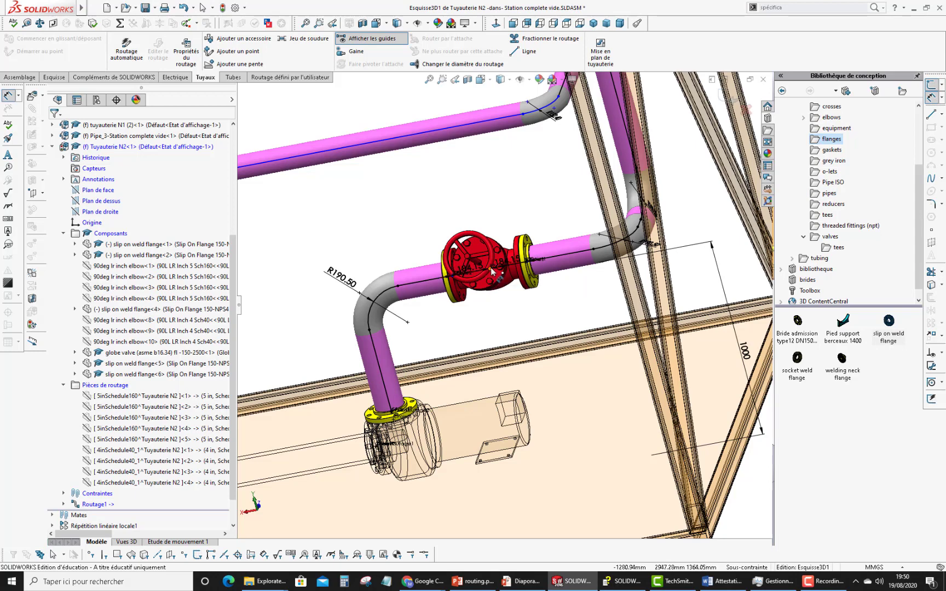
left_click(381, 373)
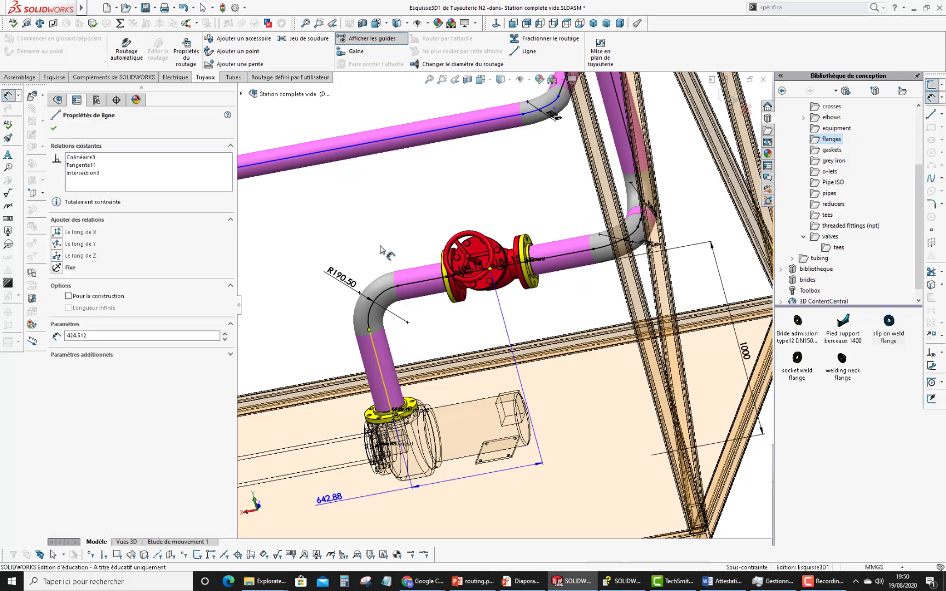
left_click(390, 228)
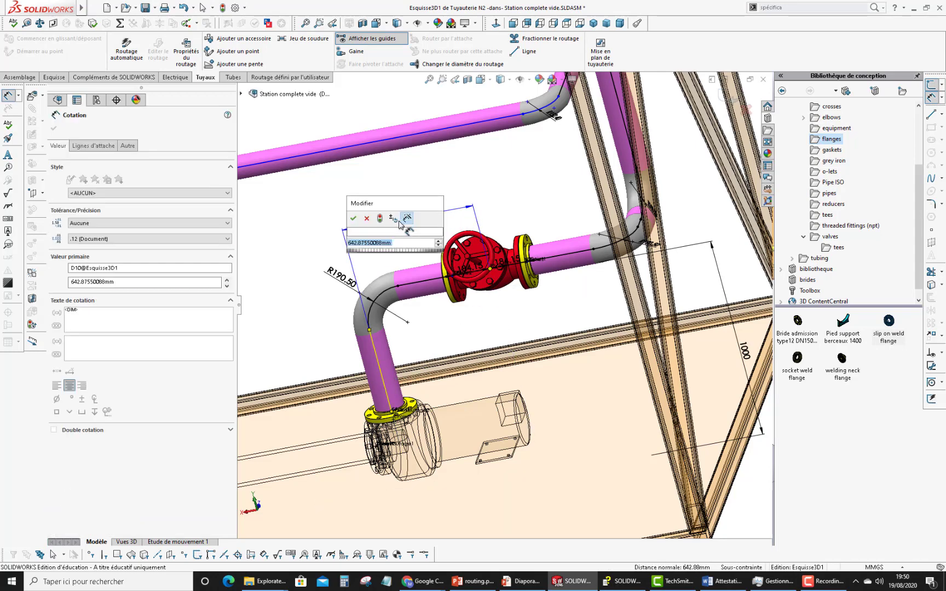
type("600")
key("Return")
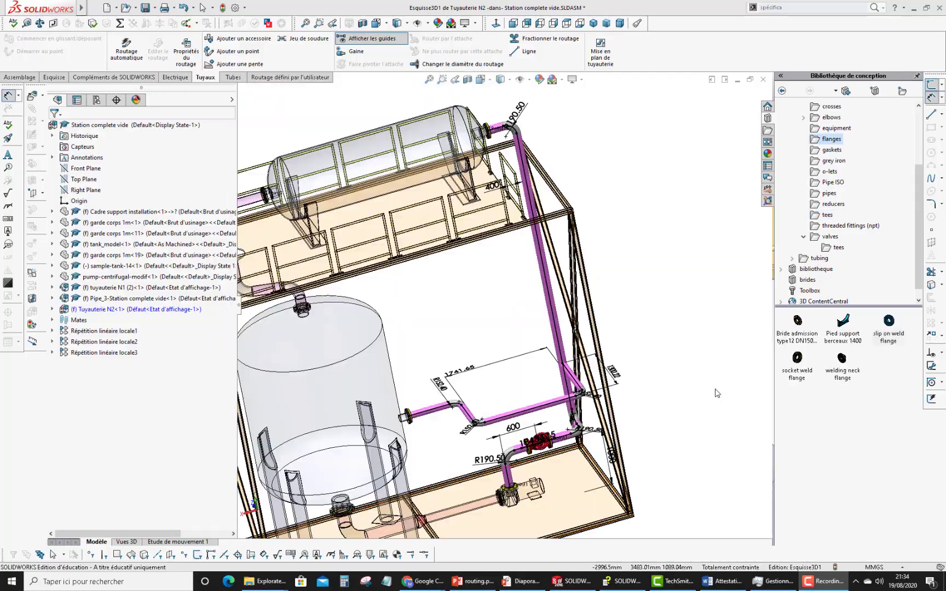
- Add two back-to-back slip on weld flanges at one point midway along the tall vertical pipe, configuration Slip On Flange 150-NPS5
scroll(521, 313, "down", 10)
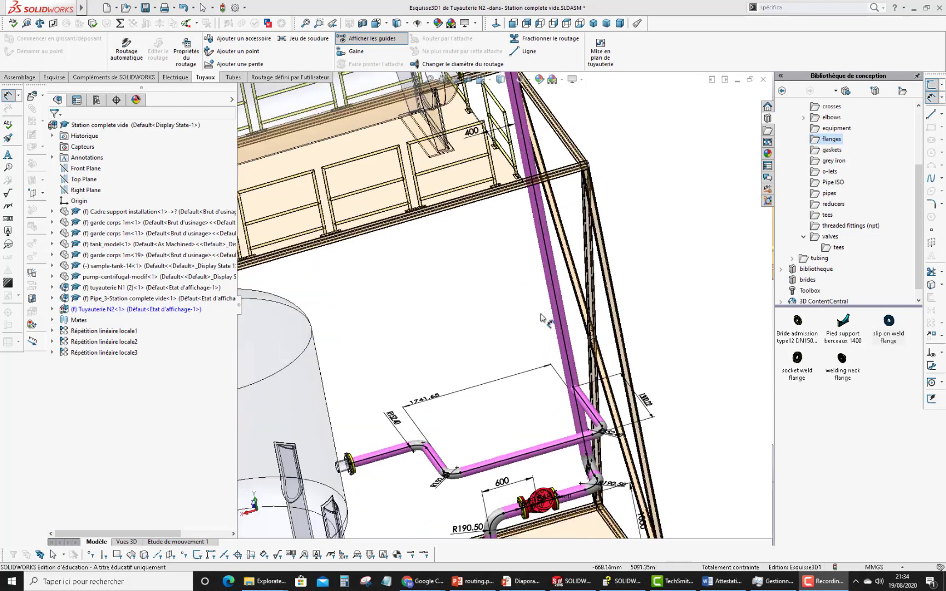
scroll(508, 338, "up", 6)
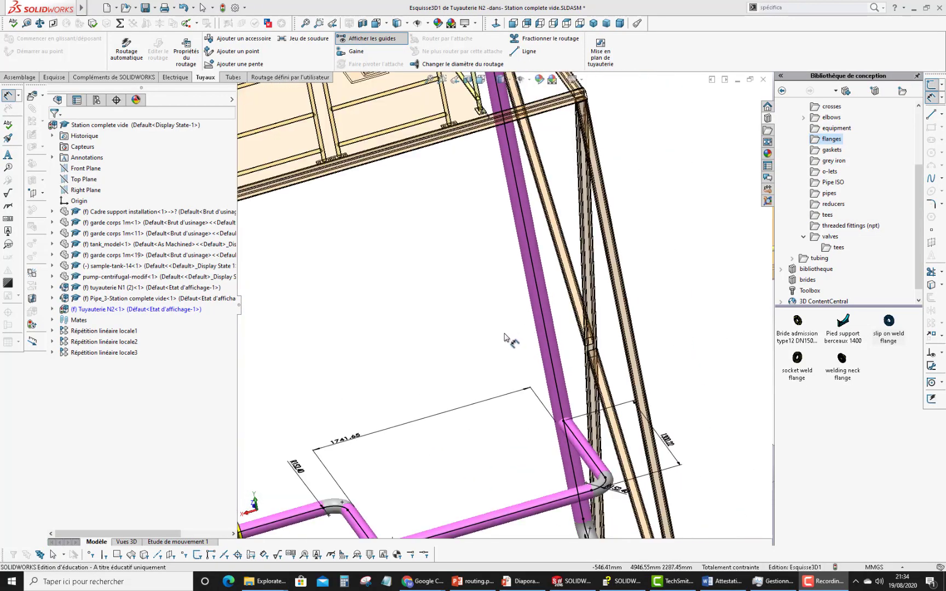
scroll(519, 323, "down", 6)
scroll(515, 330, "down", 2)
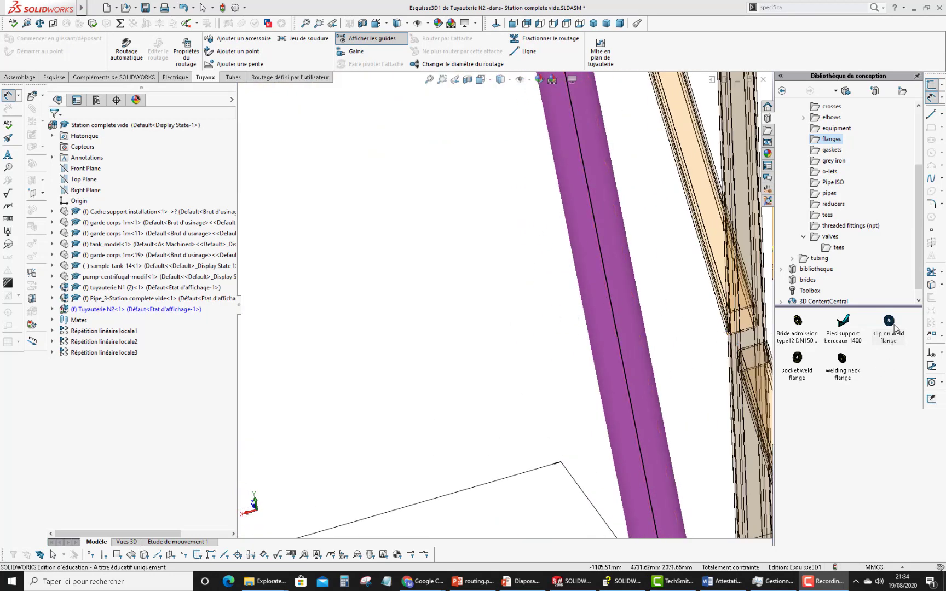
left_click_drag(892, 326, 617, 321)
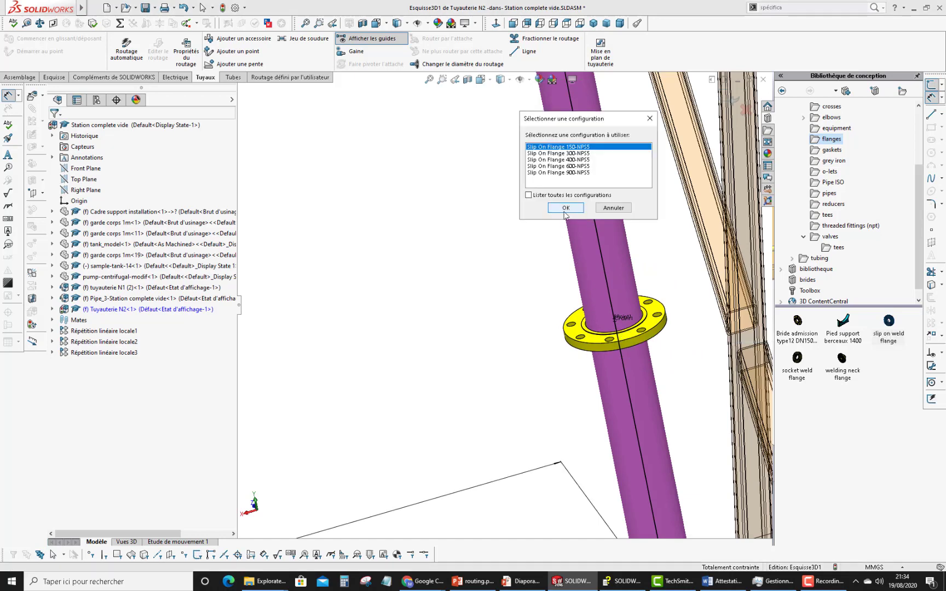
left_click(565, 209)
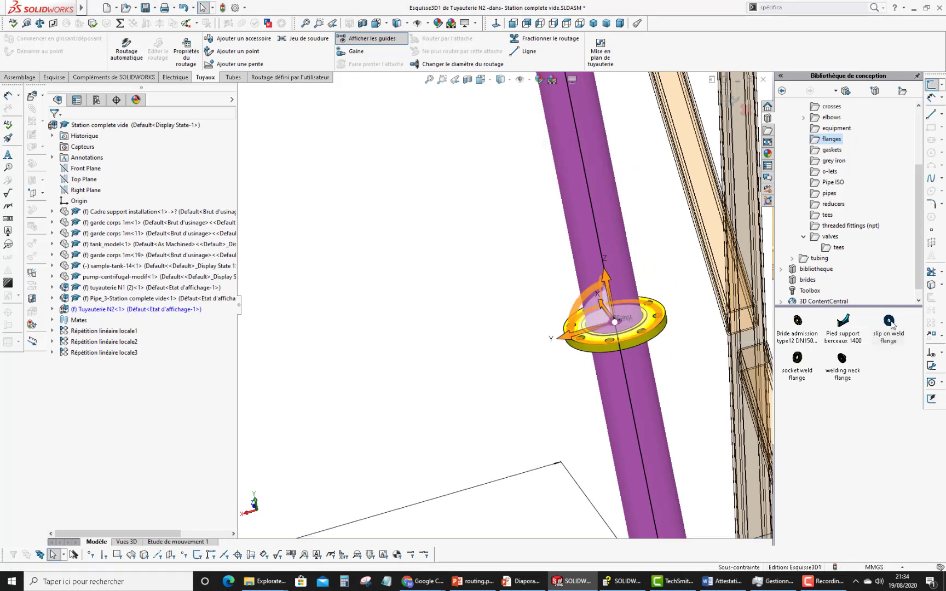
left_click_drag(892, 324, 610, 327)
left_click(565, 208)
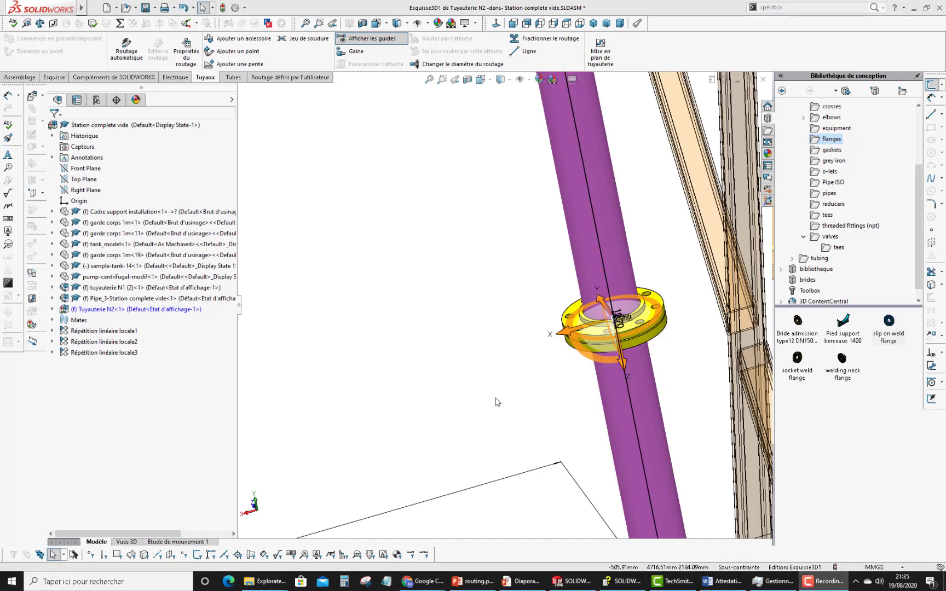
- Add two back-to-back slip on weld flanges at one point on the branch's long horizontal pipe, configuration Slip On Flange 150-NPS4
scroll(494, 408, "up", 1)
scroll(494, 411, "up", 3)
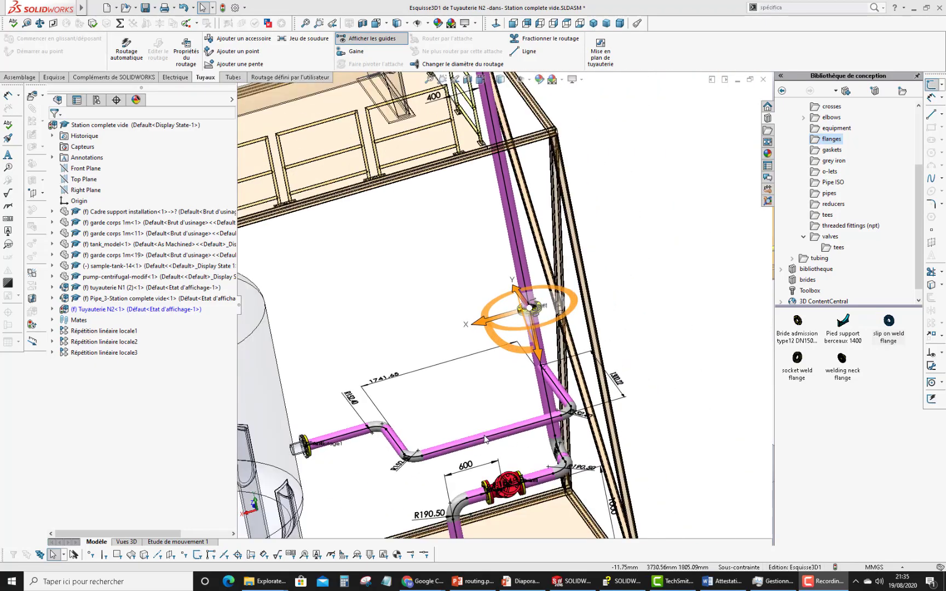
scroll(495, 411, "down", 3)
scroll(498, 411, "down", 3)
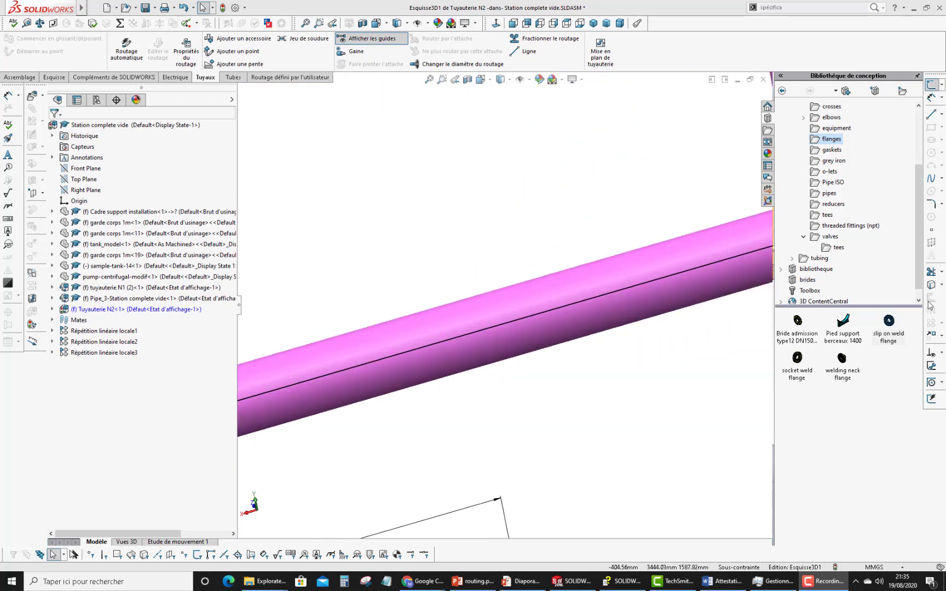
left_click_drag(888, 327, 458, 338)
left_click(566, 208)
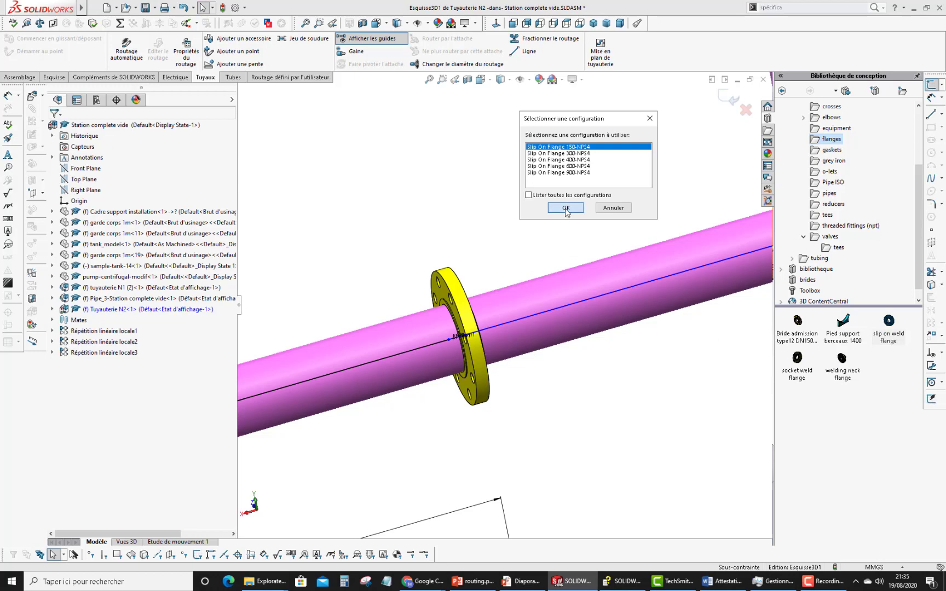
left_click_drag(889, 323, 459, 339)
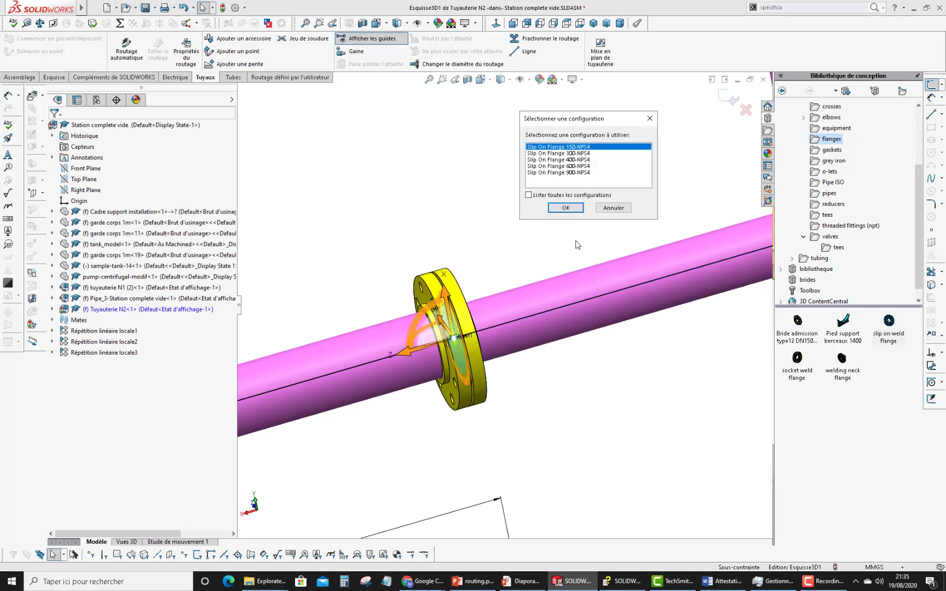
left_click(566, 209)
- Add two back-to-back slip on weld flanges on the vertical pipe just above the lower elbow beyond the globe valve, configuration Slip On Flange 150-NPS5
scroll(570, 416, "up", 6)
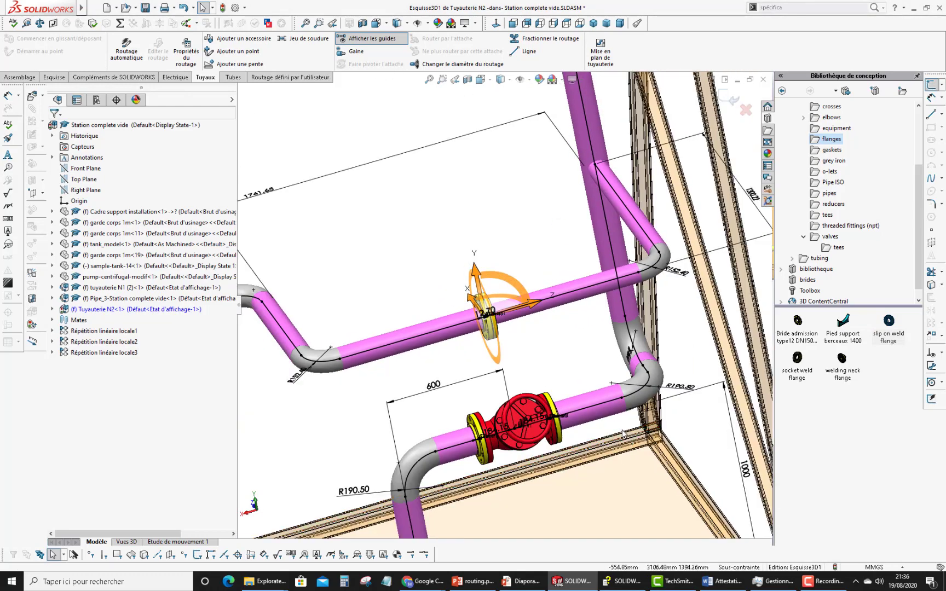
scroll(616, 448, "up", 1)
middle_click_drag(616, 448, 593, 387)
scroll(523, 279, "down", 2)
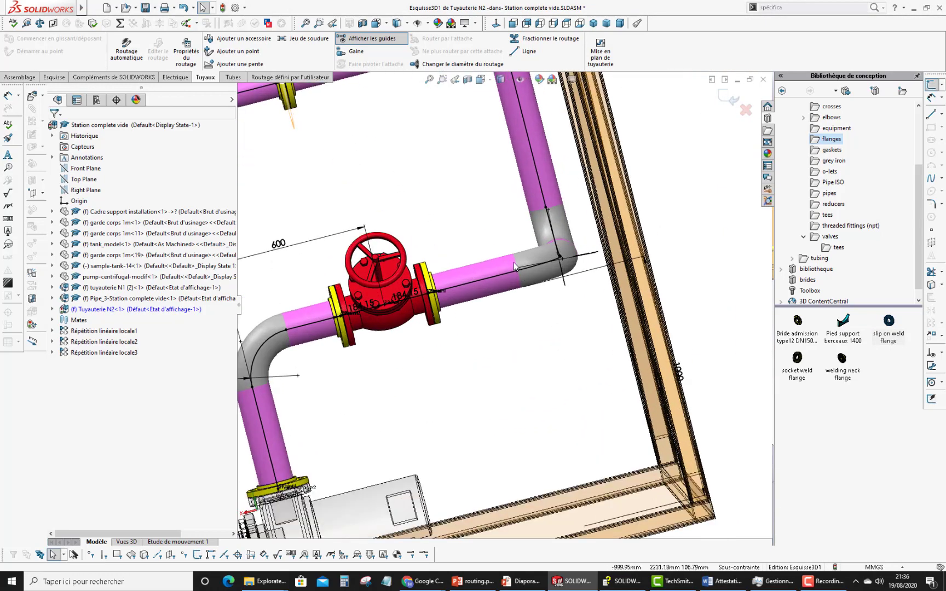
left_click_drag(889, 330, 527, 160)
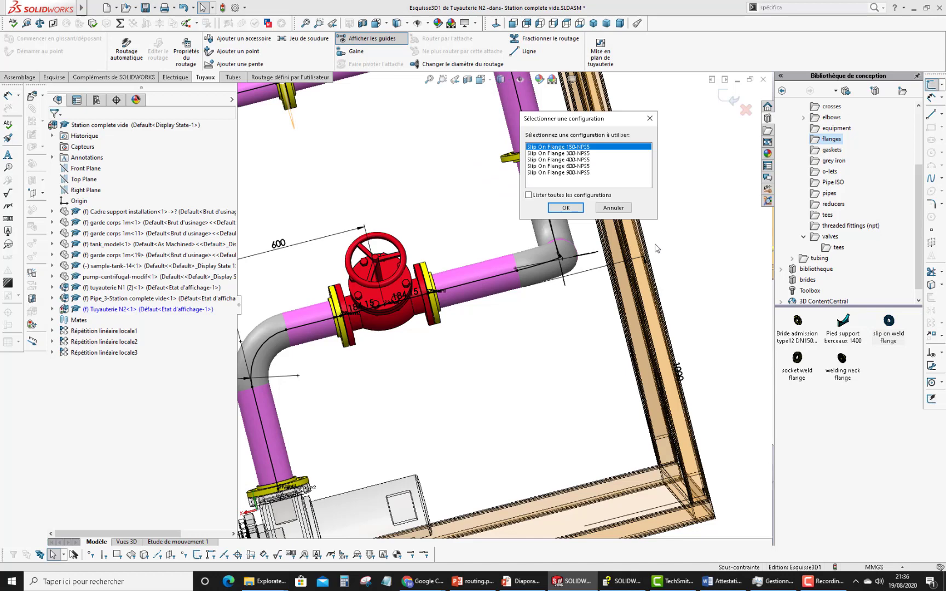
left_click(566, 207)
left_click_drag(761, 293, 528, 153)
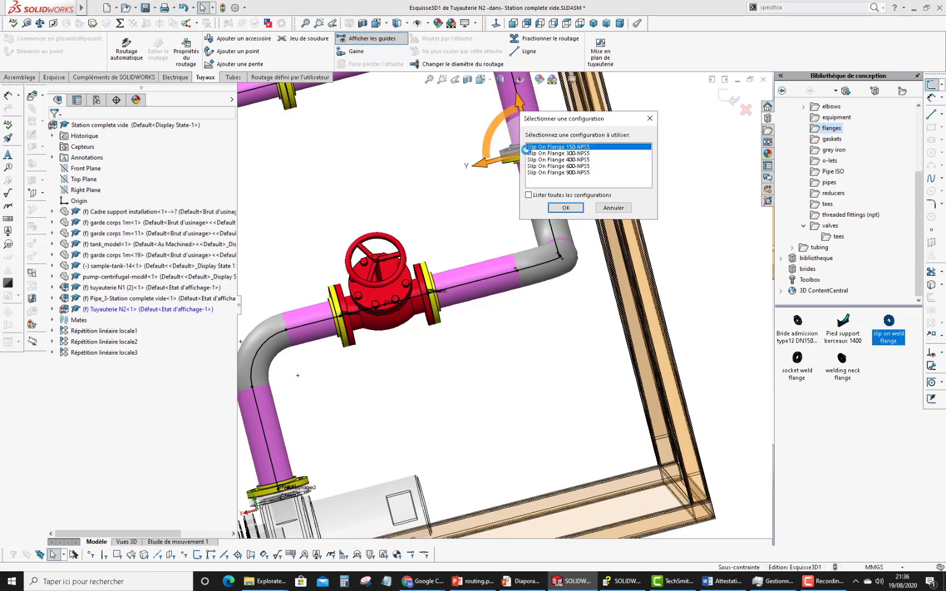
left_click(565, 209)
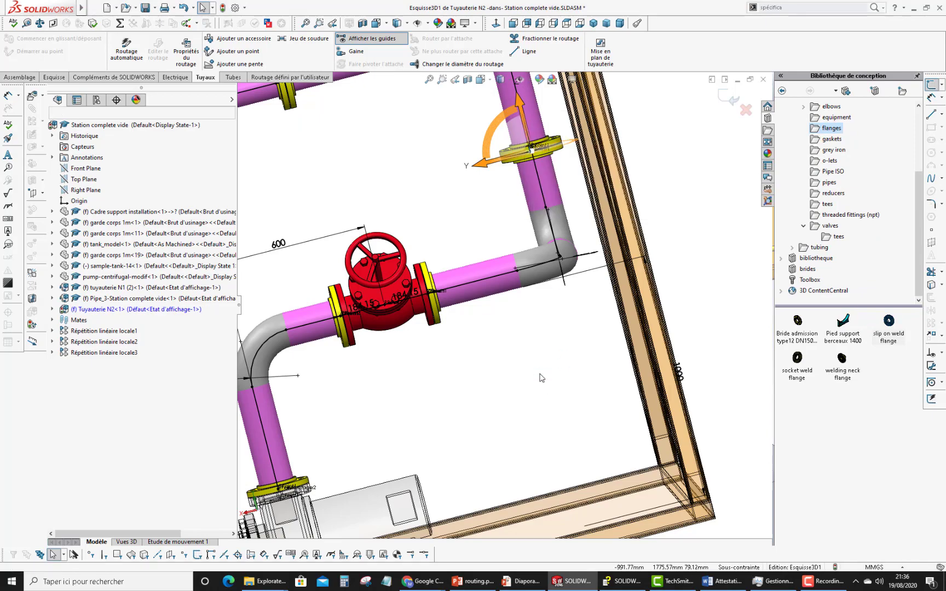
- Finish the 3D route sketch and leave the Tuyauterie N2 route editing to return to the main assembly
scroll(542, 378, "up", 4)
middle_click_drag(533, 368, 441, 244)
scroll(442, 247, "up", 3)
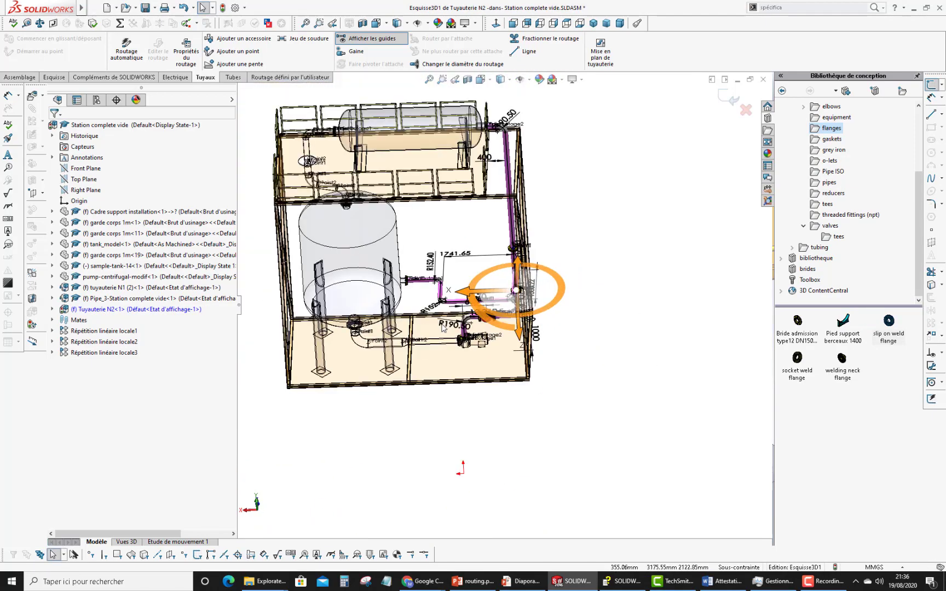
scroll(436, 323, "down", 3)
middle_click_drag(456, 395, 467, 375)
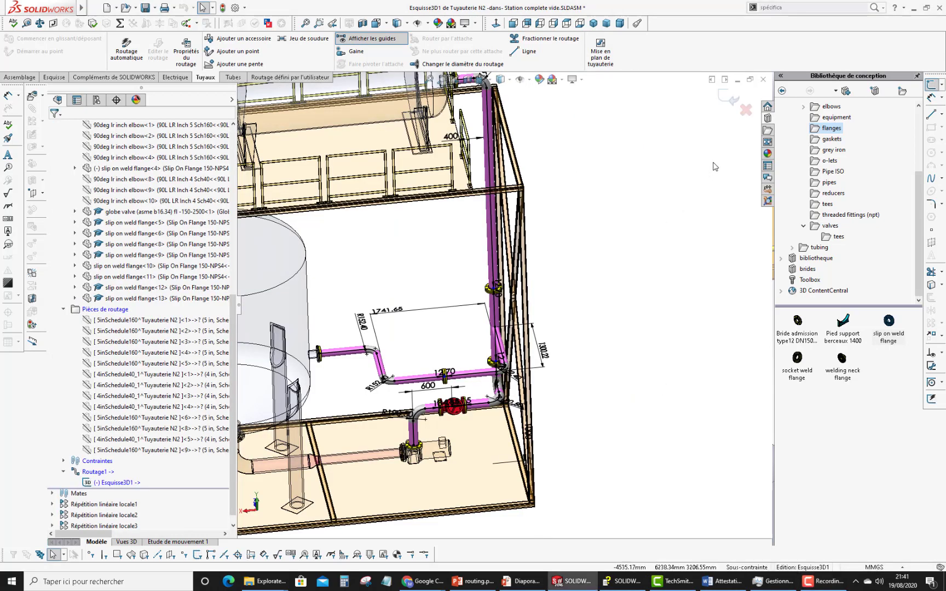
left_click(724, 103)
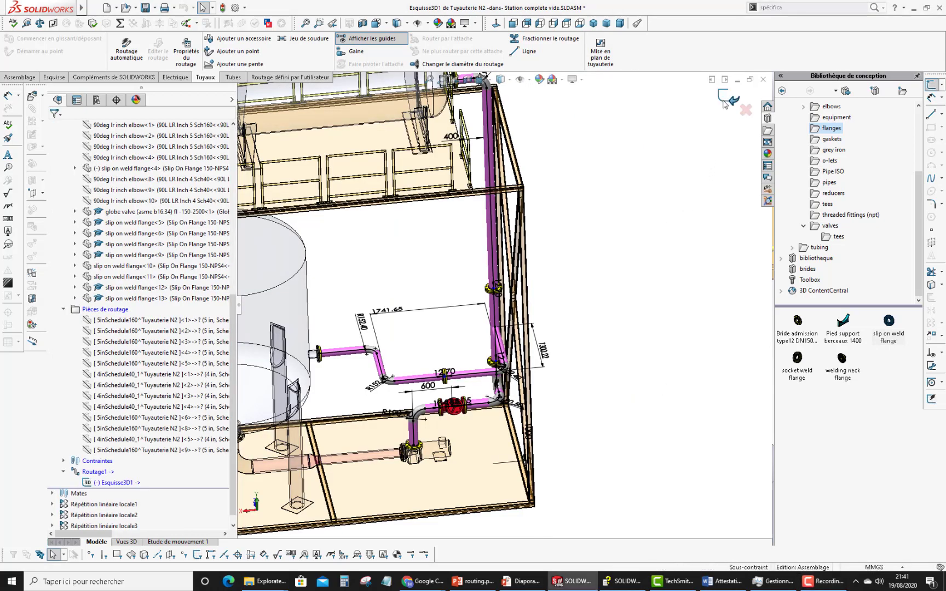
left_click(739, 99)
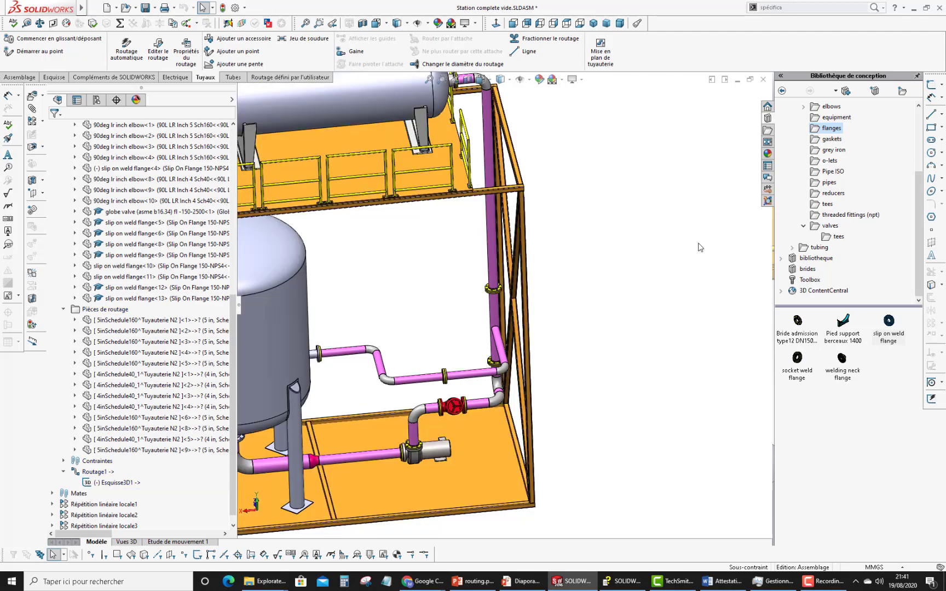
- Start defining spools (manchettes) for the Tuyauterie N2 route subassembly
scroll(601, 405, "up", 5)
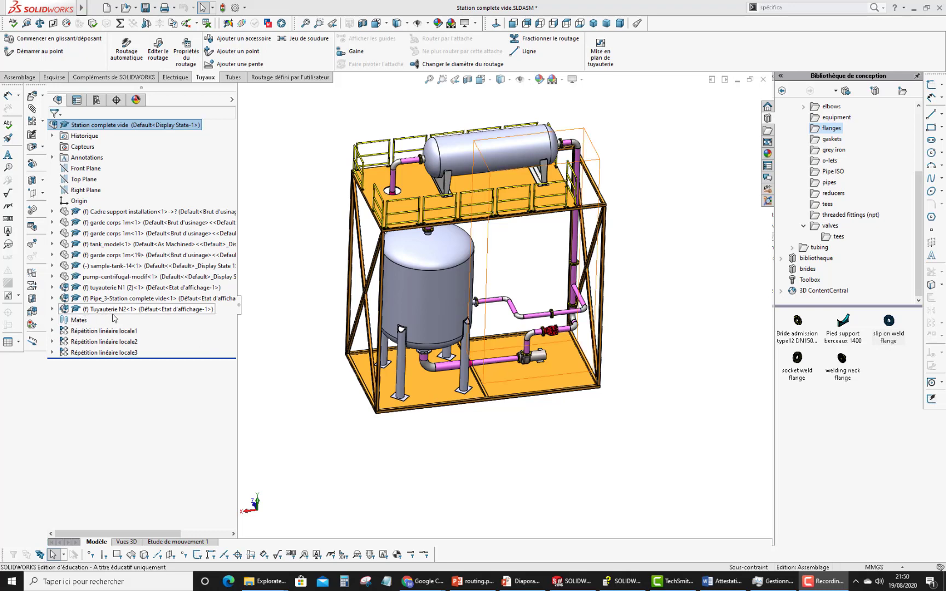
left_click(54, 310)
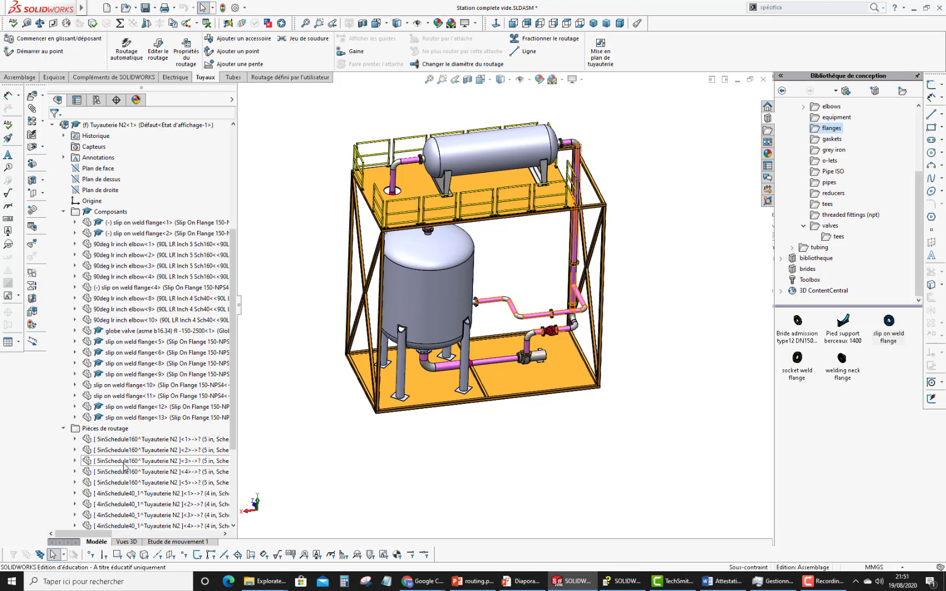
scroll(112, 246, "up", 2)
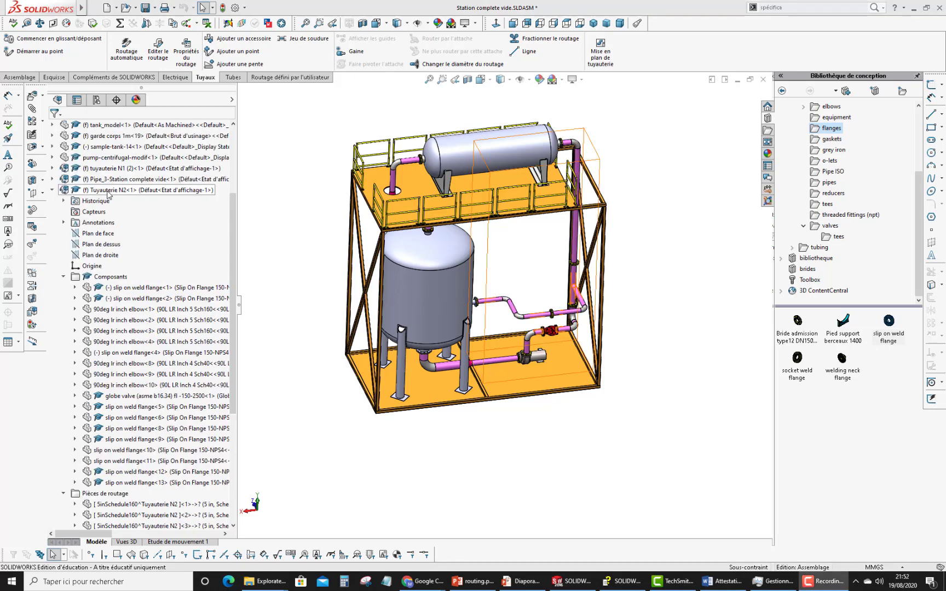
right_click(108, 194)
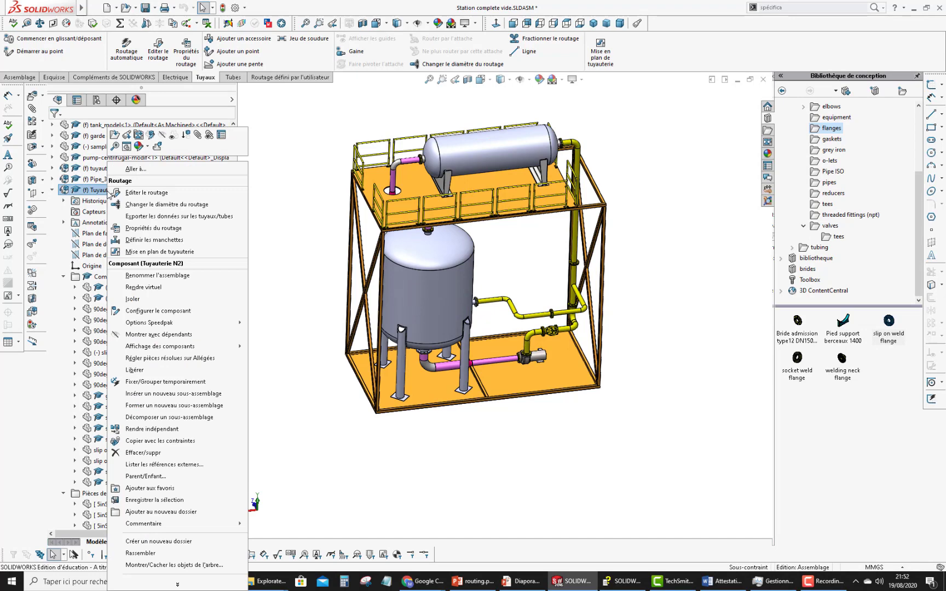
left_click(153, 240)
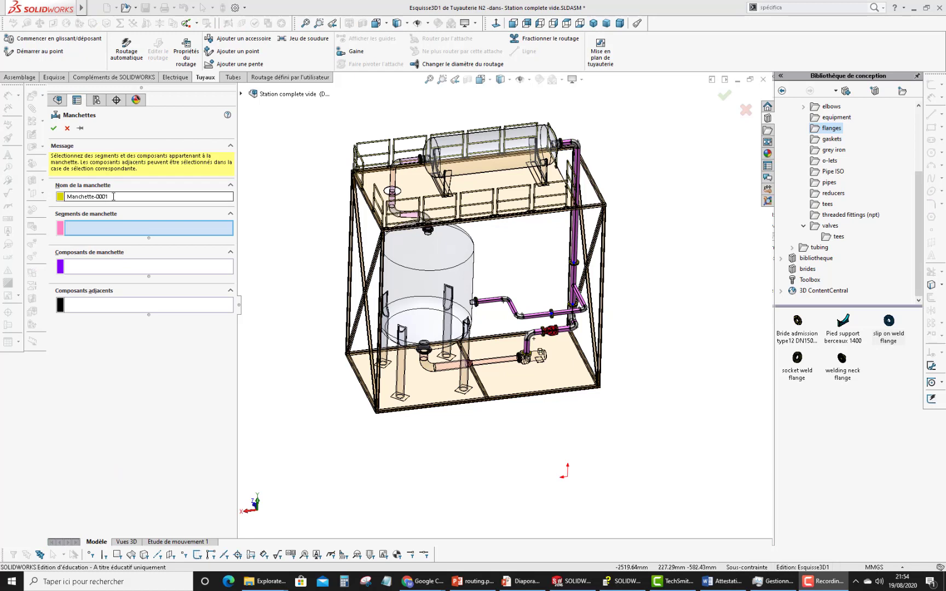
- Define a spool named T01-02 from the pipe run between the pump outlet flange and the globe valve
left_click_drag(114, 197, 63, 200)
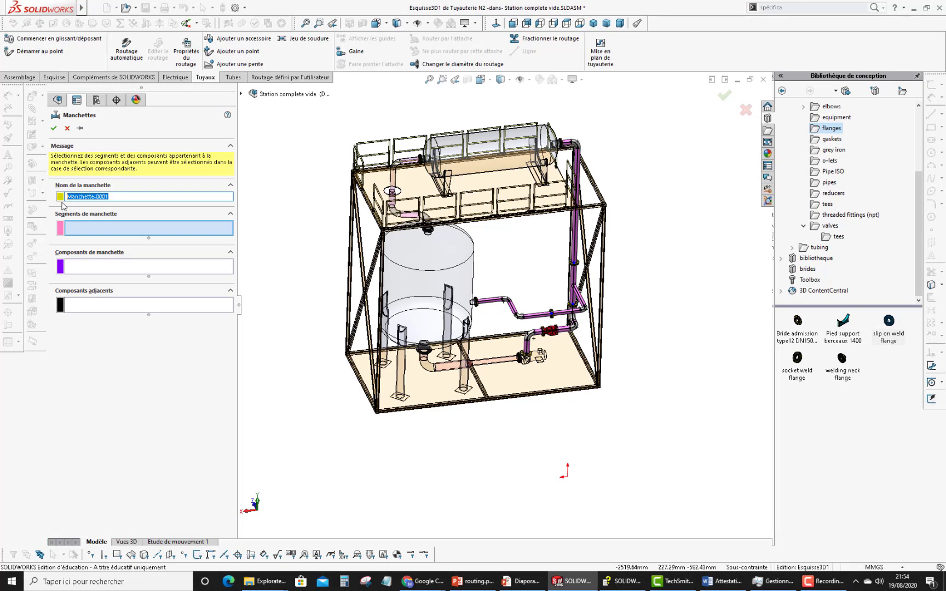
type("T01-02")
left_click(113, 233)
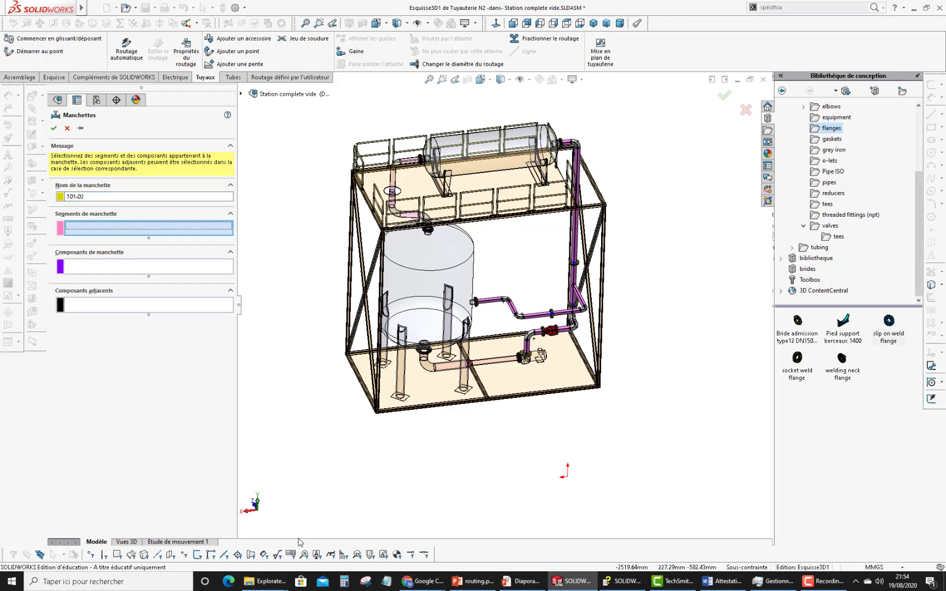
scroll(549, 435, "down", 8)
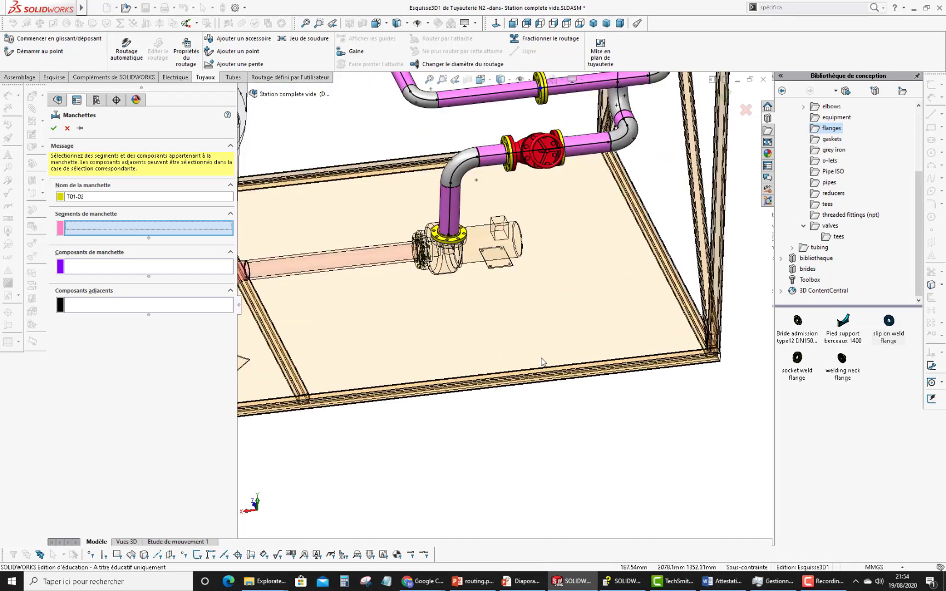
left_click(448, 223)
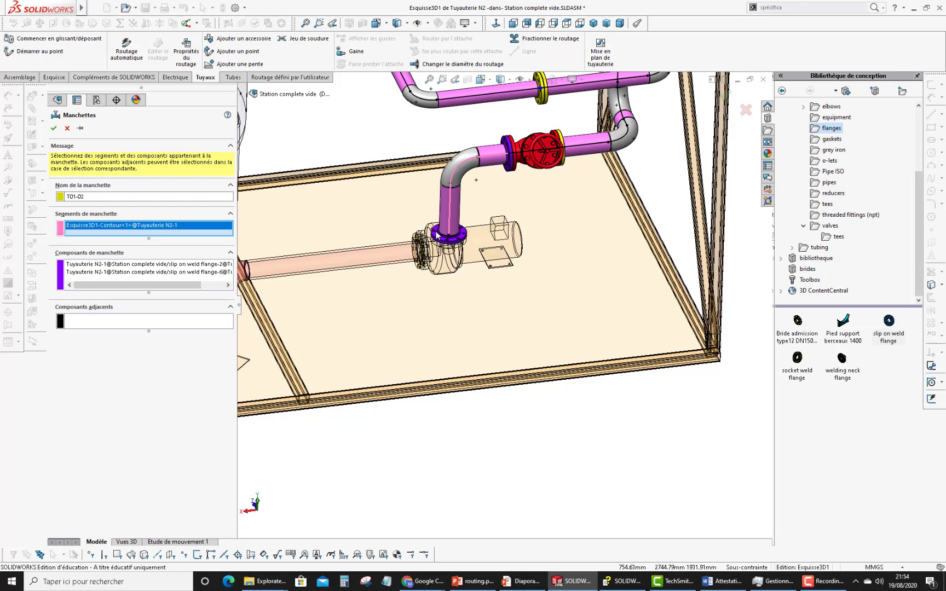
left_click(205, 276)
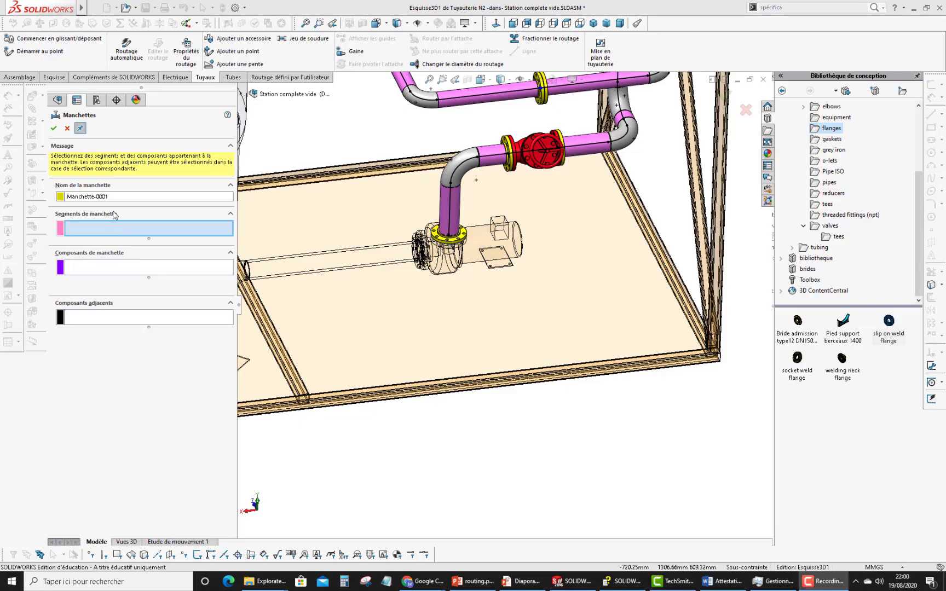
- Define a red spool named T02-02 from the globe valve and the pipe run up to the flange pair above the lower elbow
left_click_drag(110, 198, 43, 197)
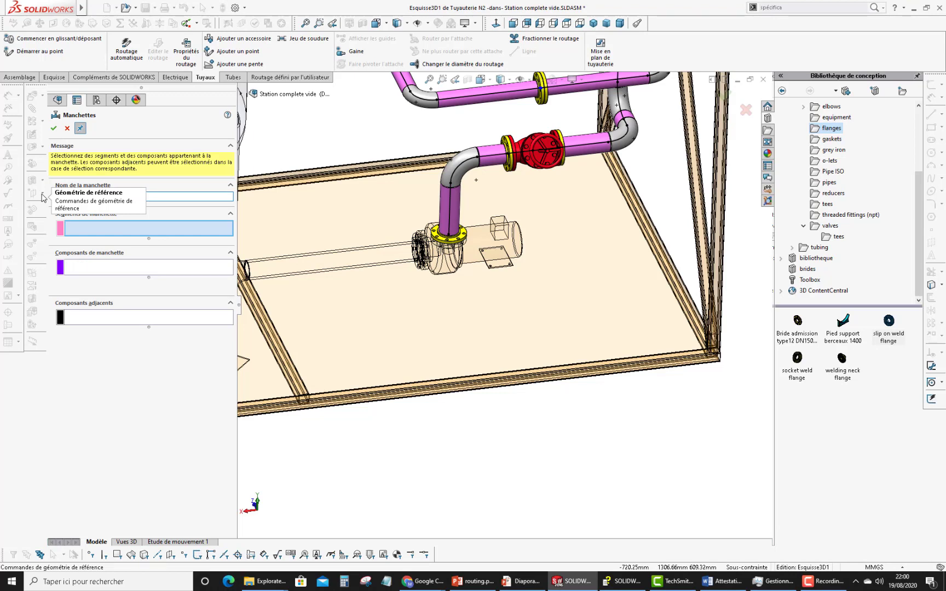
type("T02-O2")
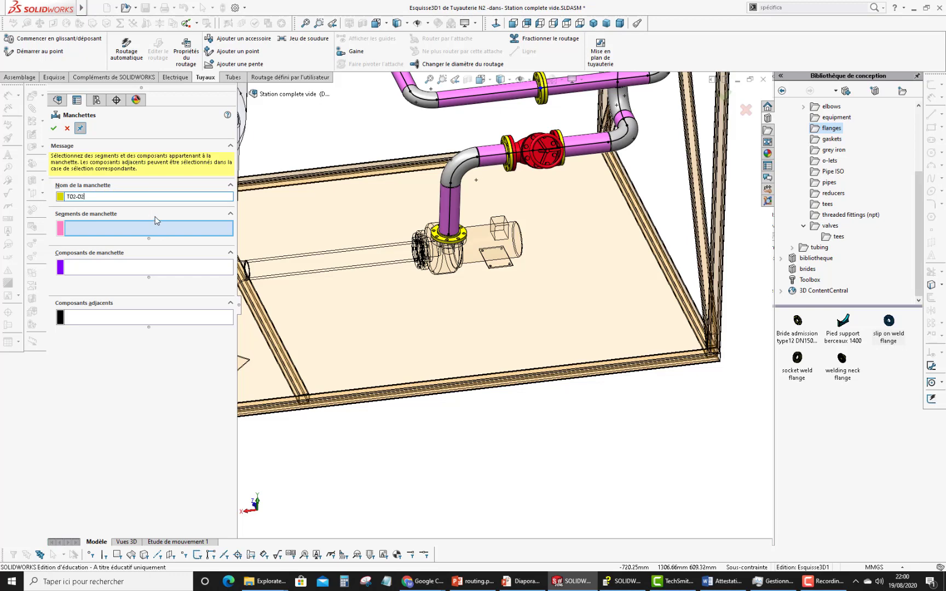
scroll(571, 278, "up", 2)
scroll(587, 241, "down", 3)
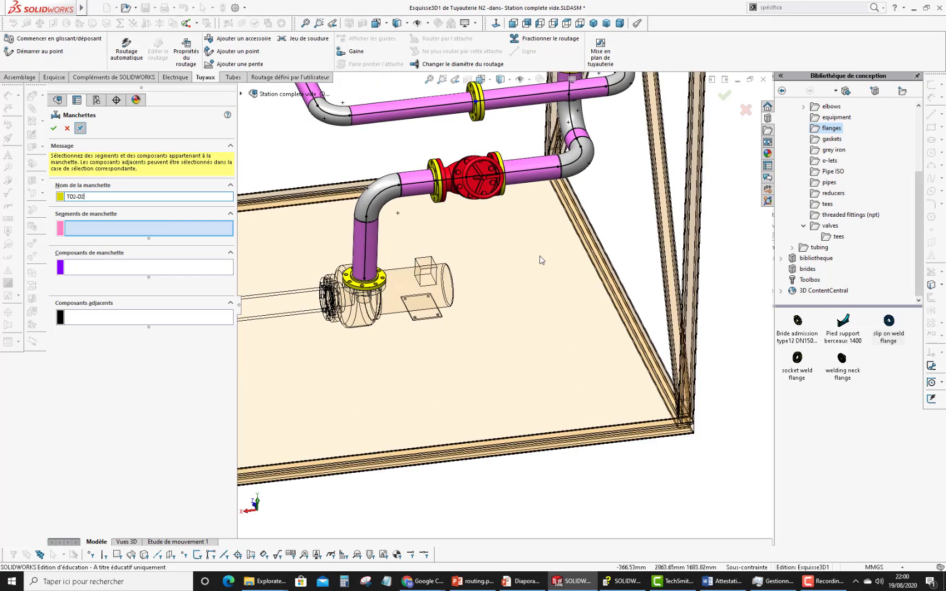
left_click(525, 169)
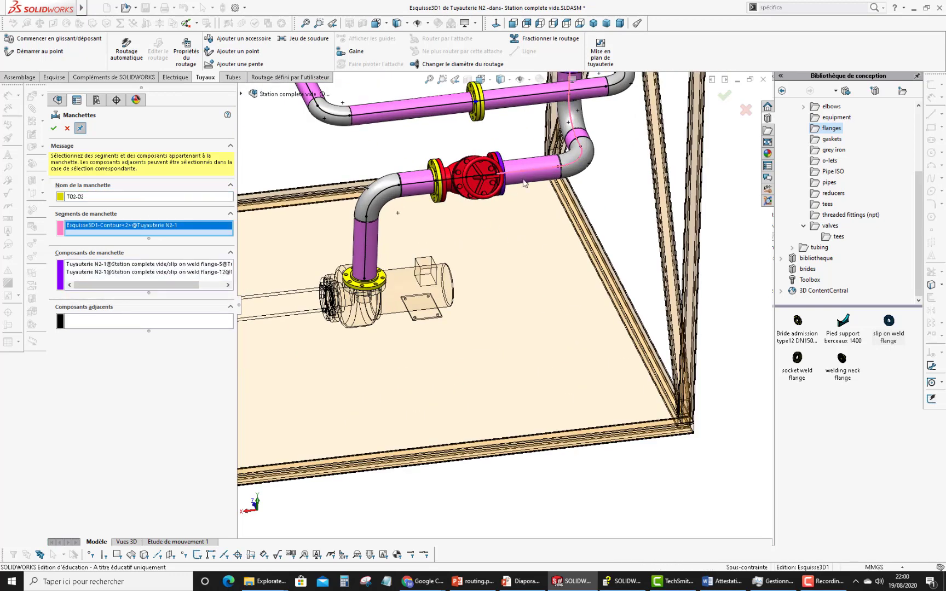
left_click(456, 179)
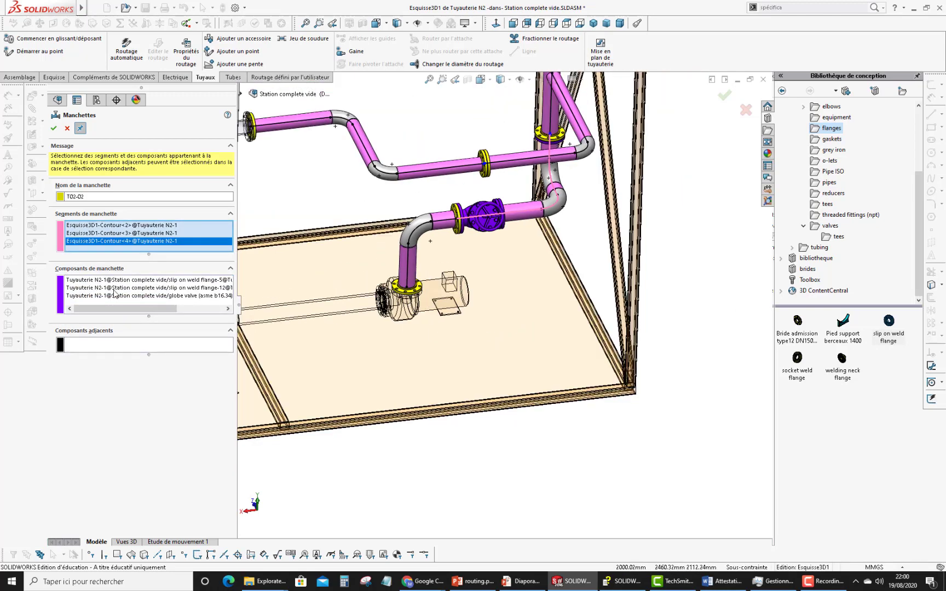
left_click(61, 197)
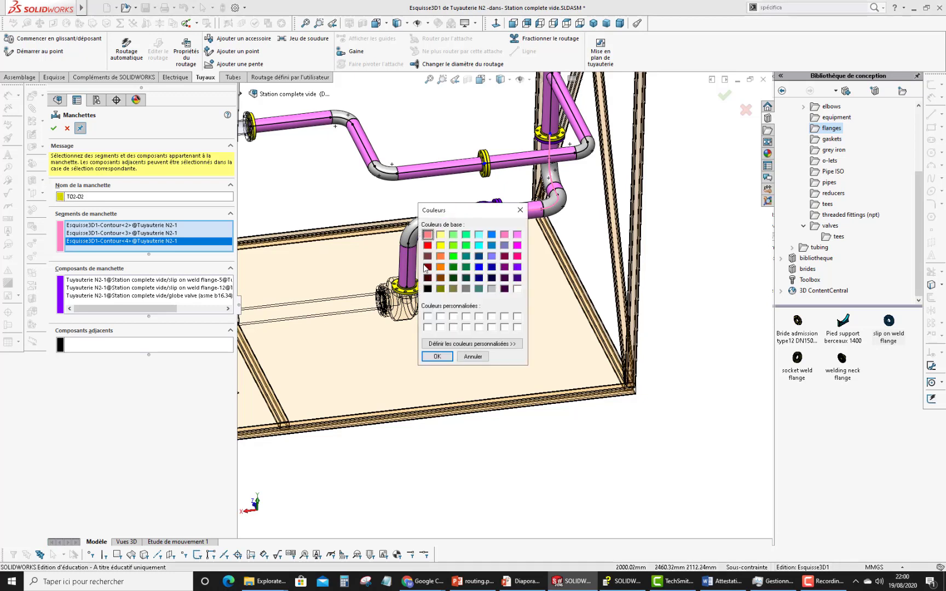
left_click(427, 246)
left_click(437, 357)
left_click(53, 128)
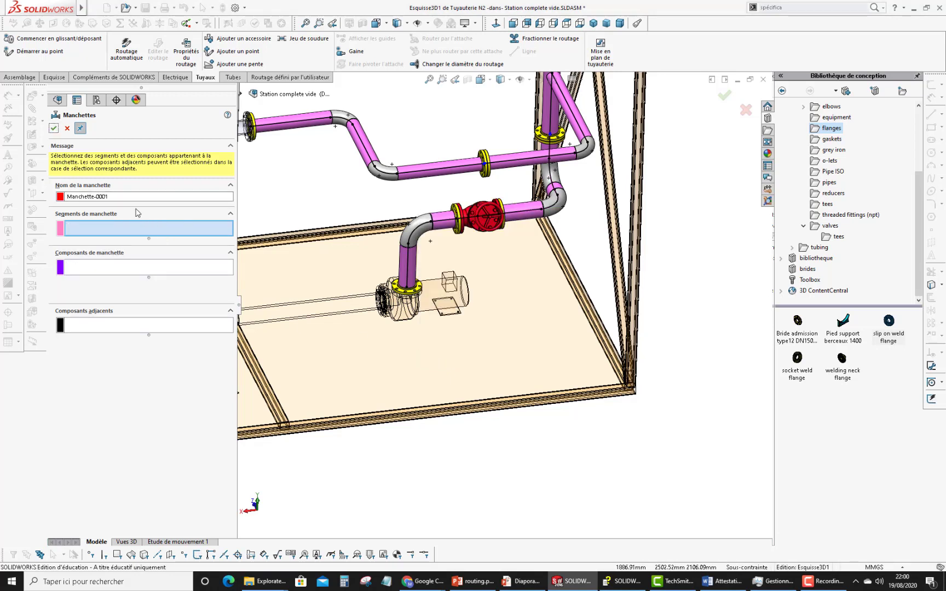
- Define a blue spool named T03-02 from the vertical pipe between the two flange pairs and its branch up to the branch flanges
scroll(492, 327, "up", 6)
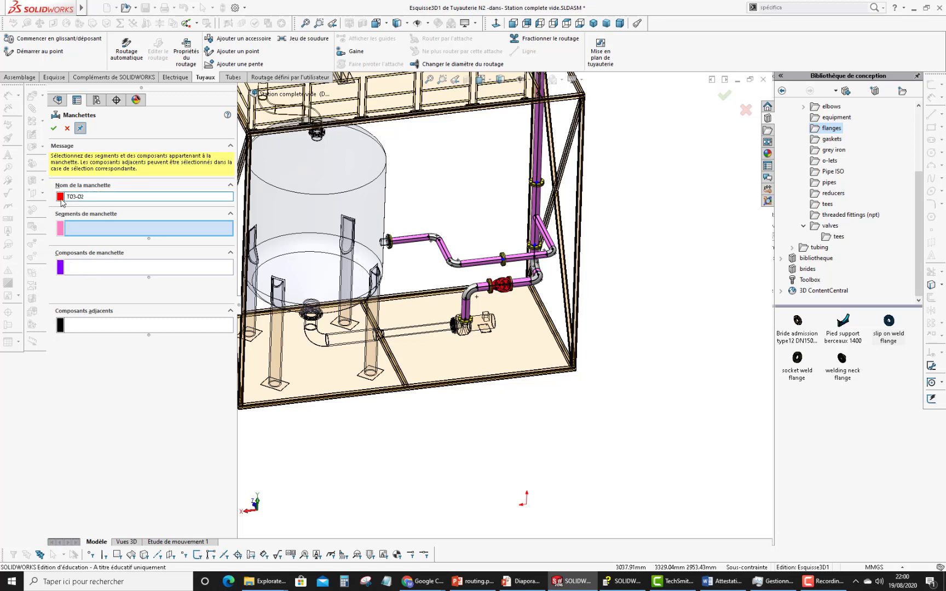
left_click(60, 196)
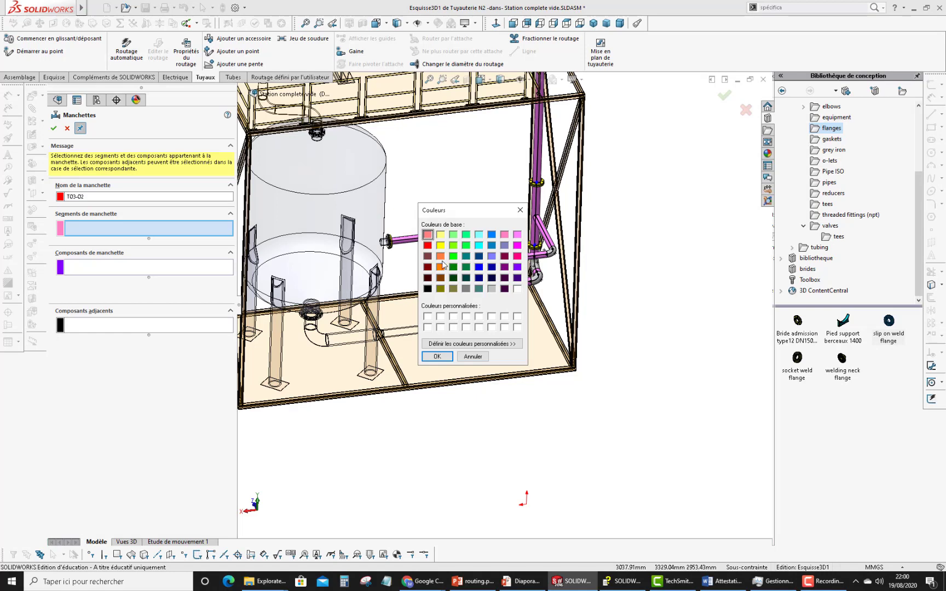
left_click(479, 267)
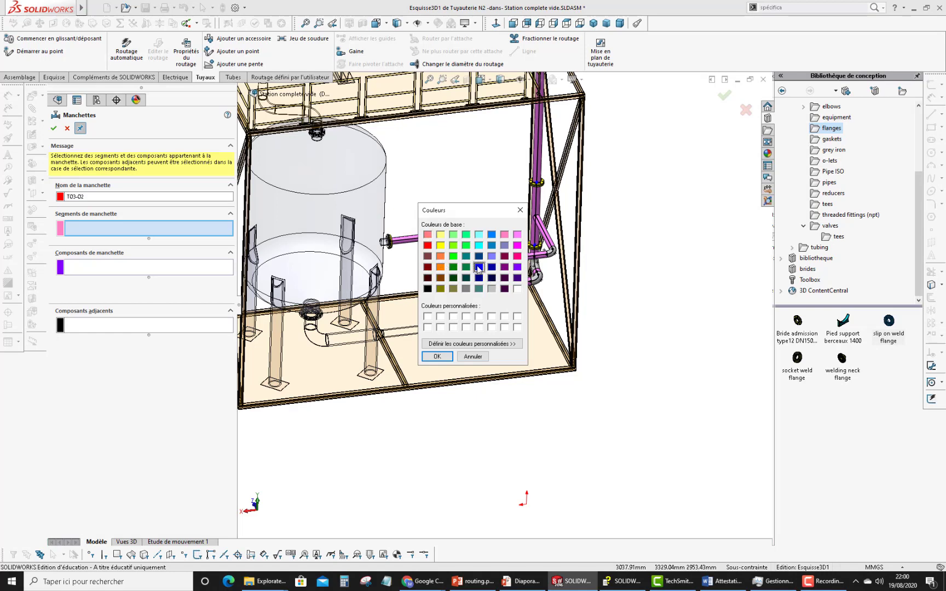
left_click(437, 356)
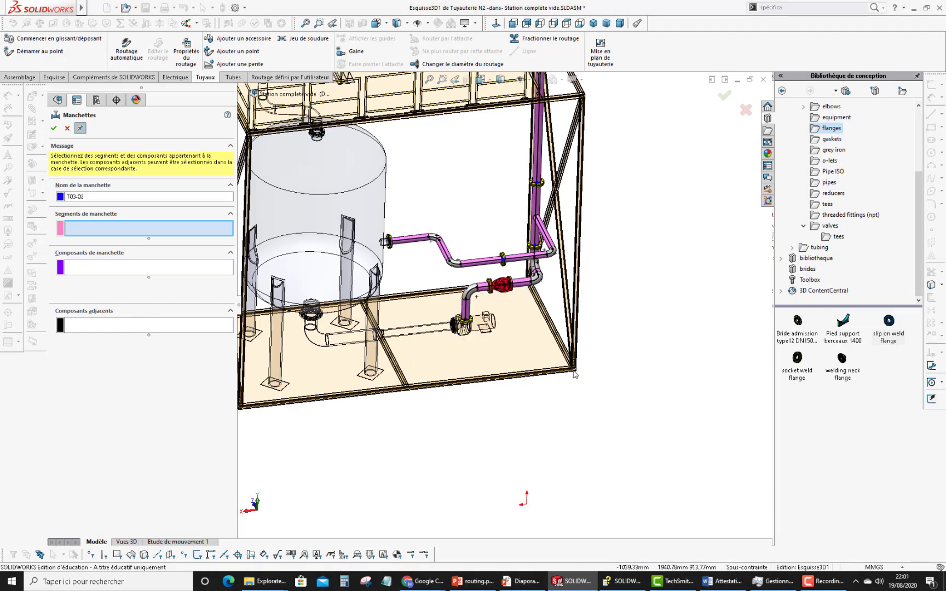
scroll(630, 276, "down", 5)
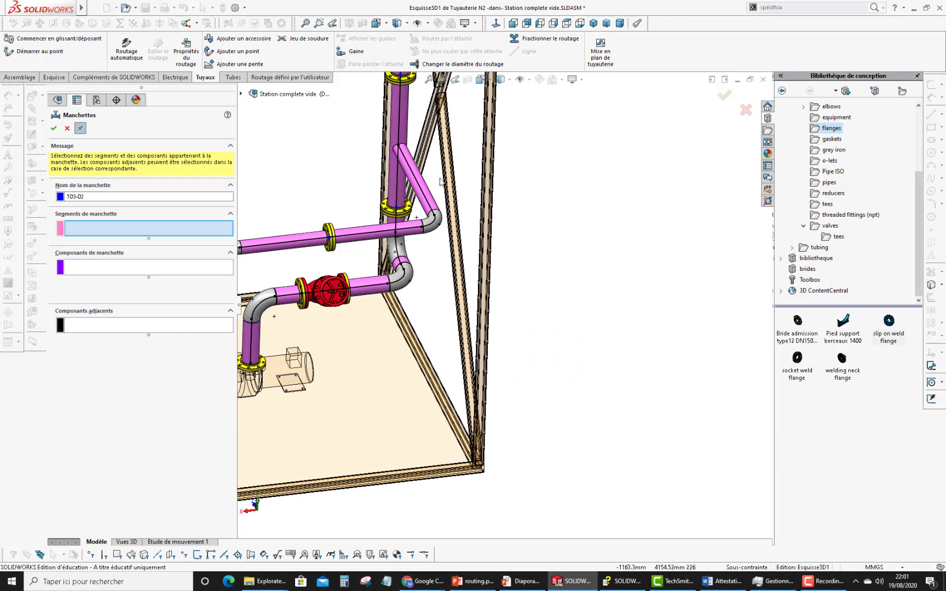
left_click(399, 193)
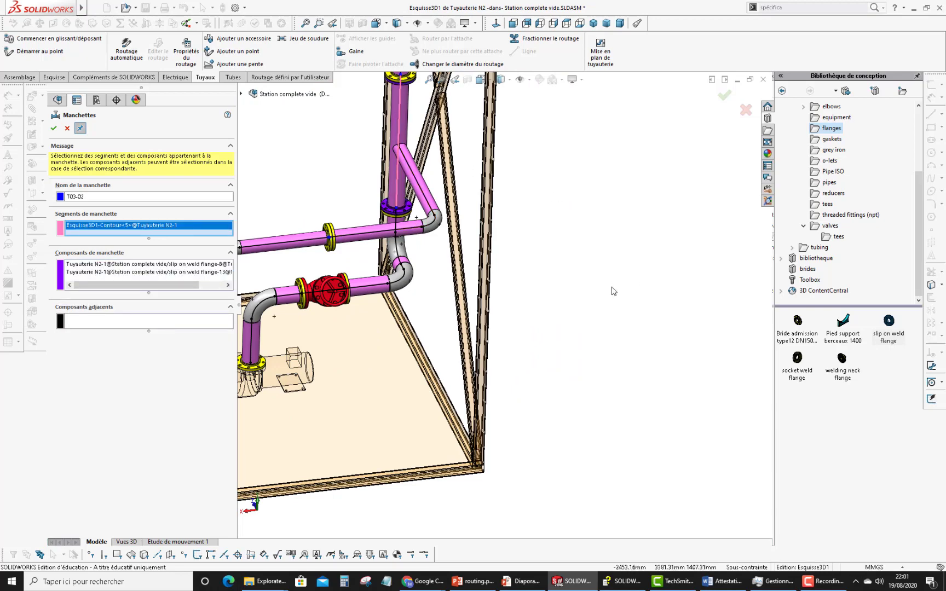
scroll(613, 291, "up", 2)
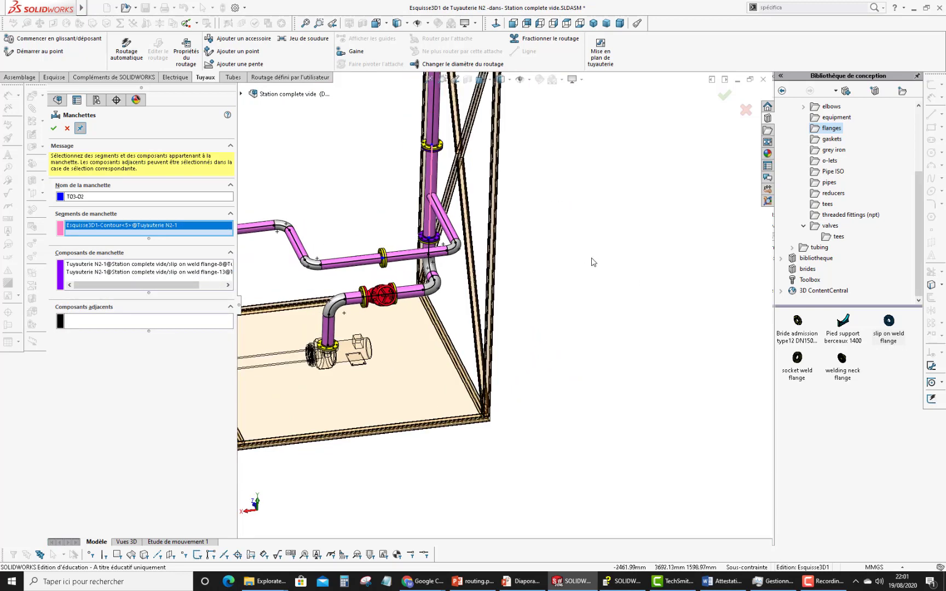
left_click(441, 215)
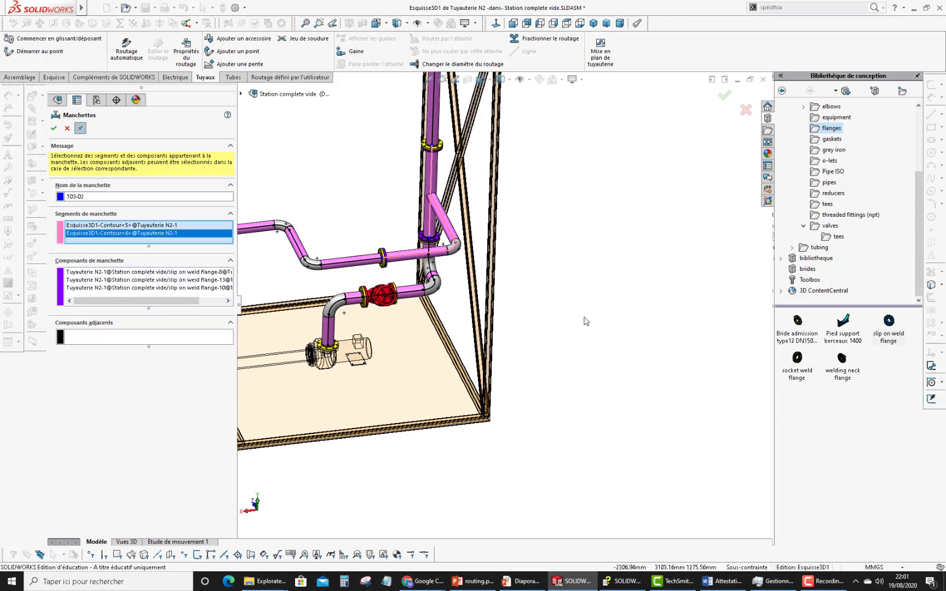
scroll(404, 189, "up", 4)
scroll(436, 188, "down", 3)
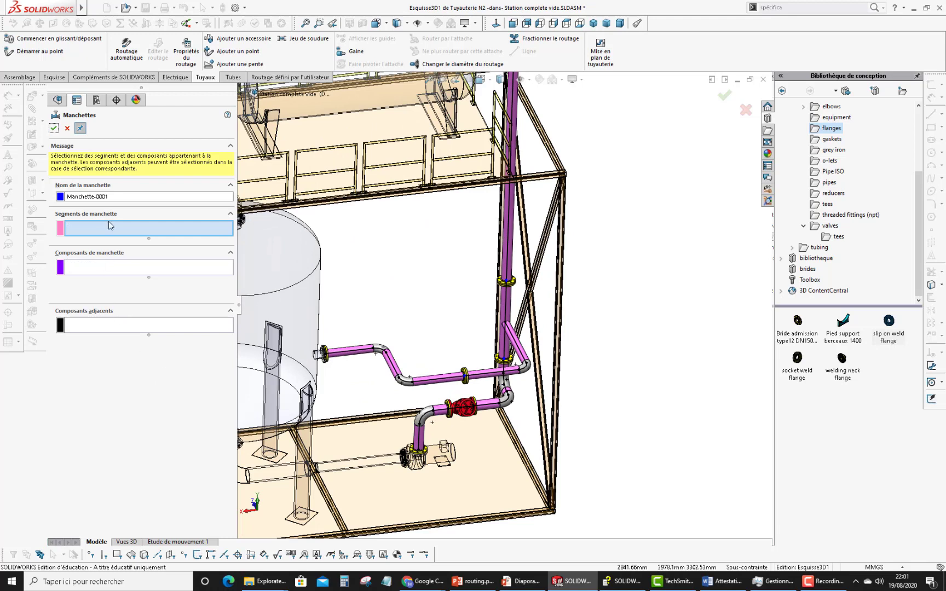
- Define a yellow spool named T04-02 from the upper vertical pipe run between the upper flange pair and the horizontal tank
left_click_drag(115, 198, 34, 199)
type("T03-02")
left_click(60, 196)
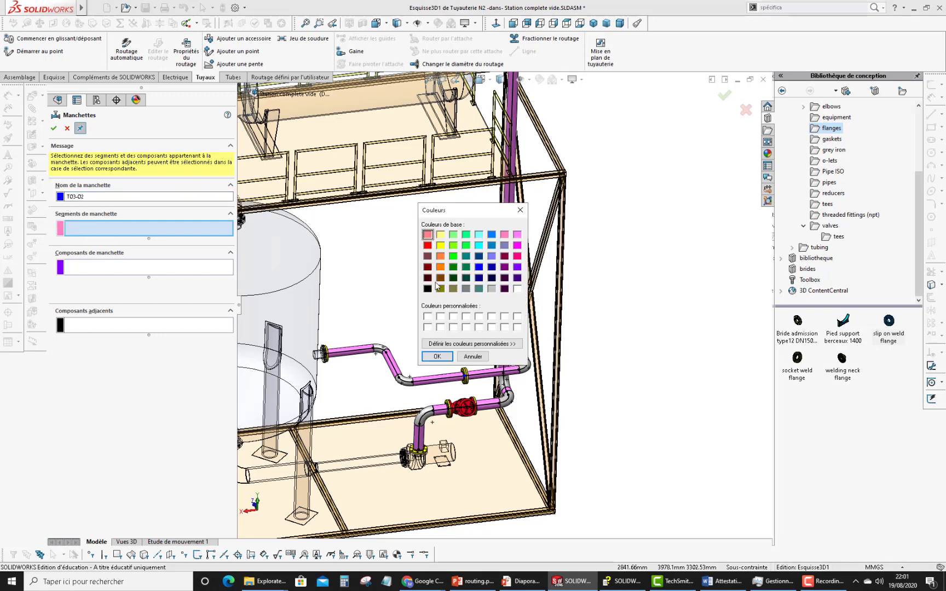
left_click(440, 246)
left_click(436, 357)
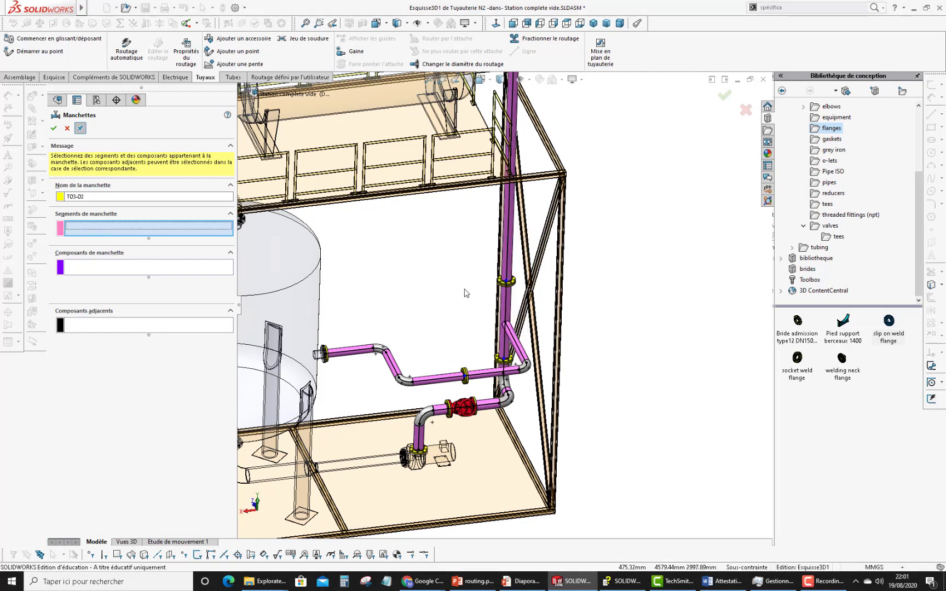
left_click(507, 261)
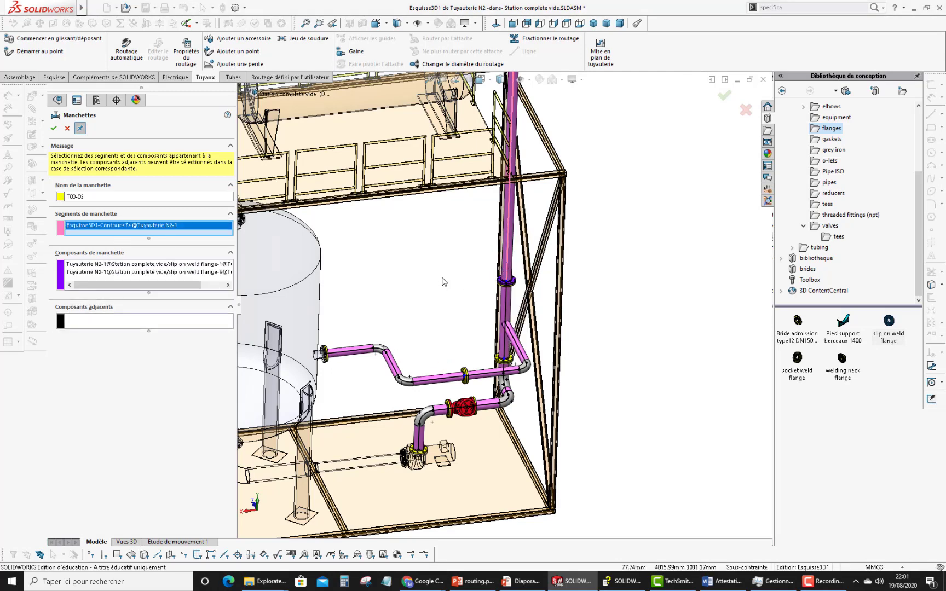
scroll(443, 279, "up", 3)
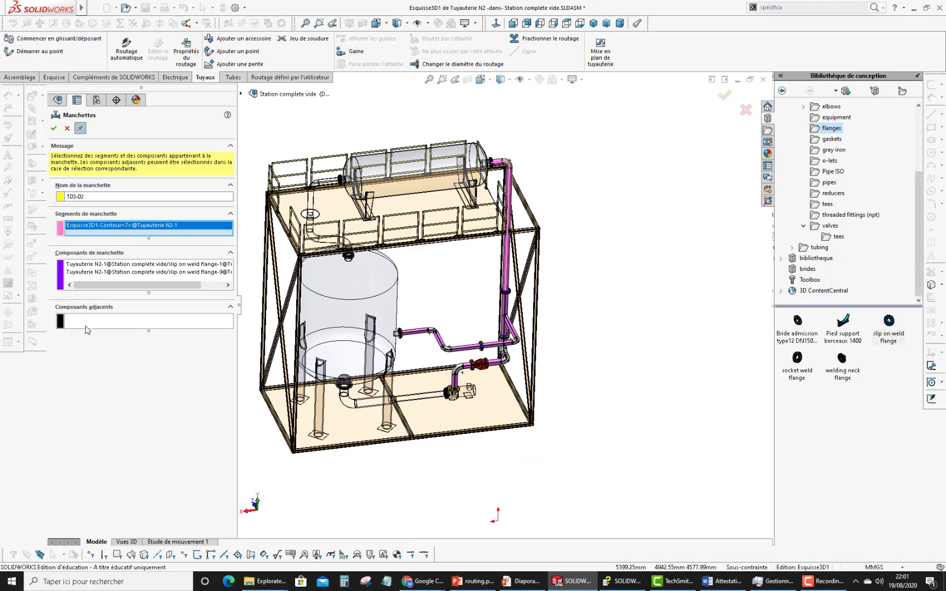
left_click(54, 129)
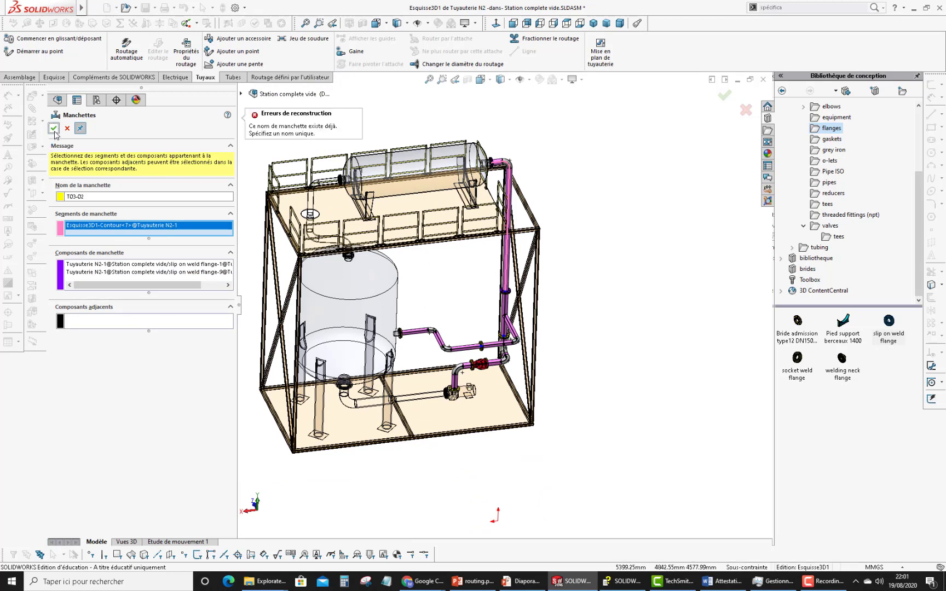
left_click(75, 197)
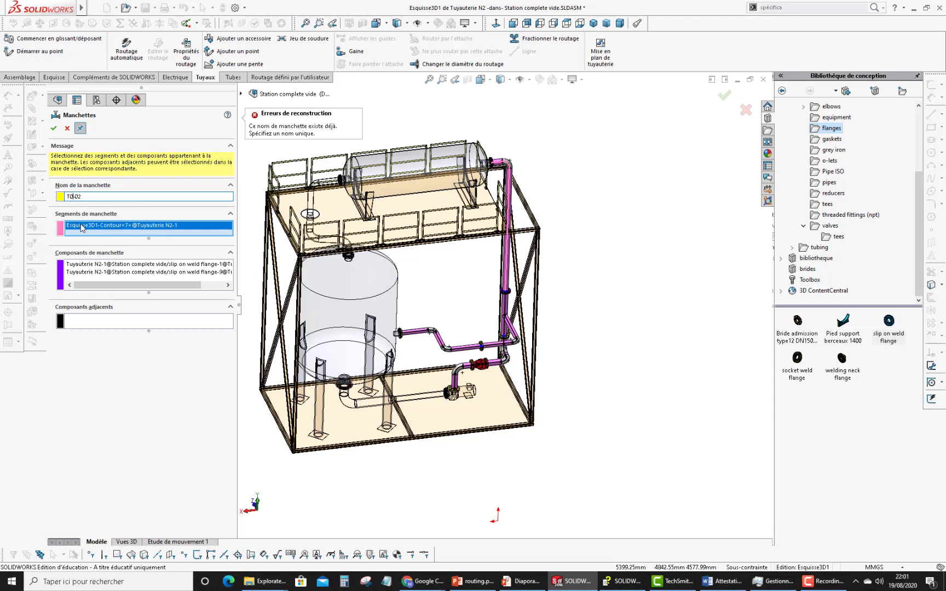
left_click(53, 129)
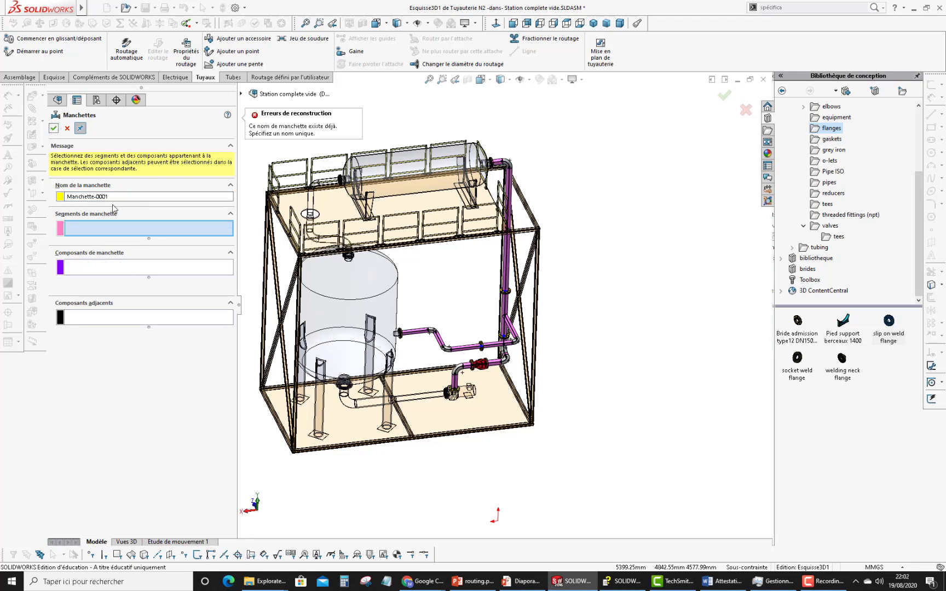
- Define an olive spool named T05-02 from the branch pipe between its flange pair and the vertical tank, and finish defining spools
left_click_drag(112, 196, 66, 196)
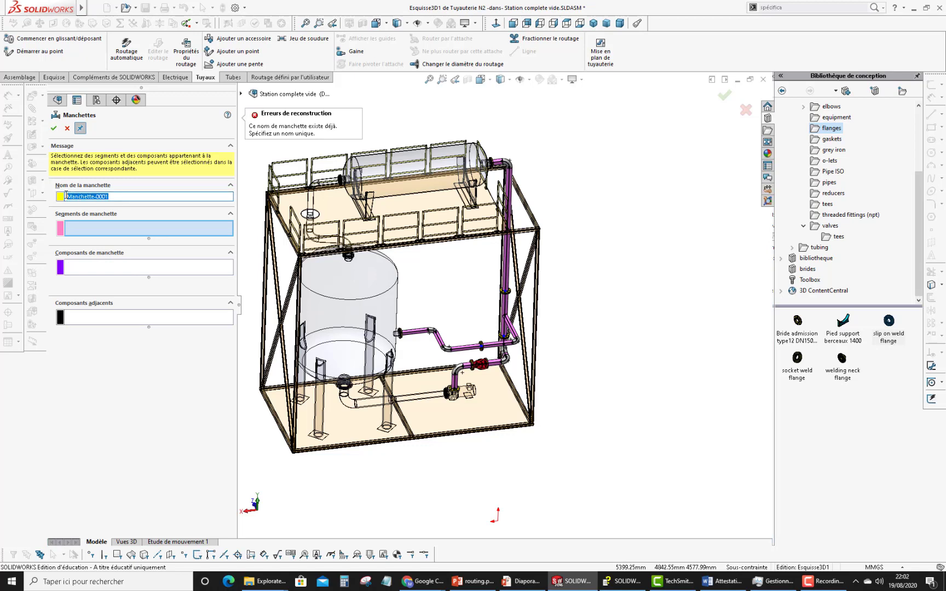
type("T05-02")
left_click(454, 349)
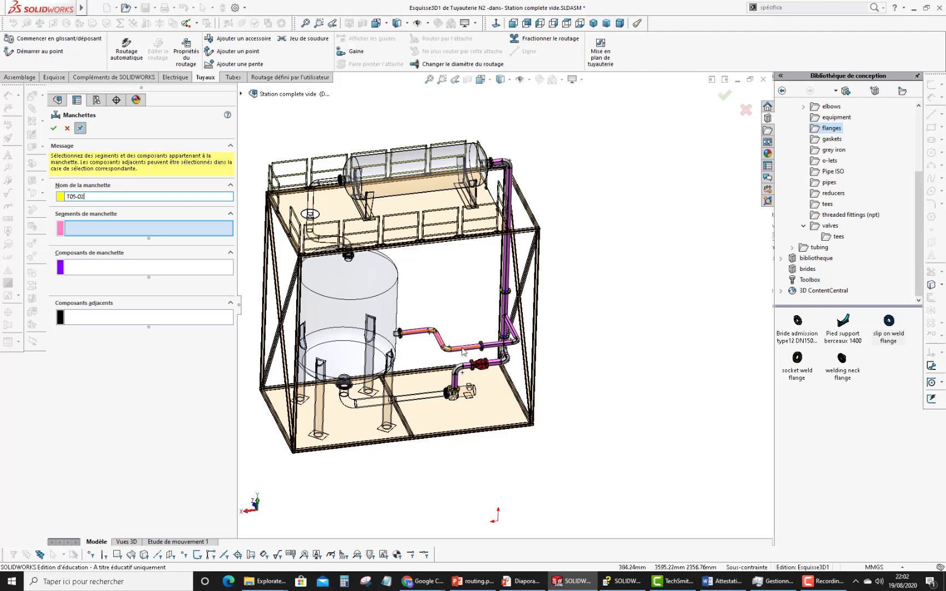
left_click(60, 196)
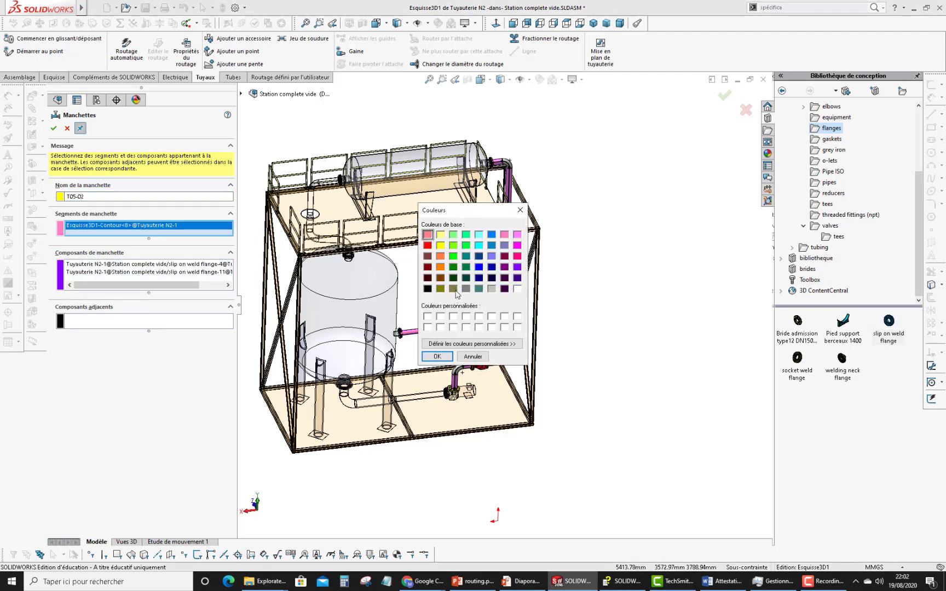
double_click(428, 234)
left_click(54, 128)
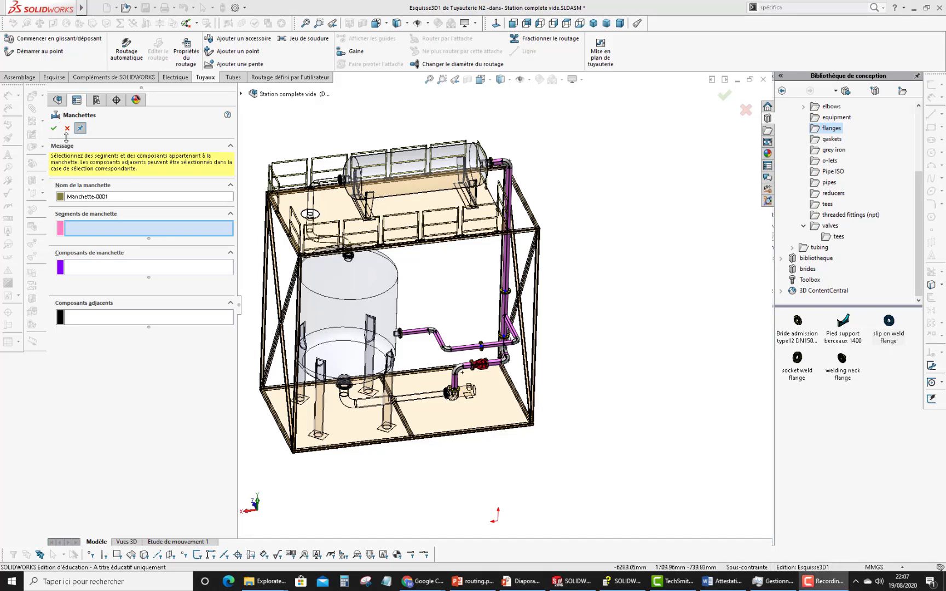
left_click(66, 128)
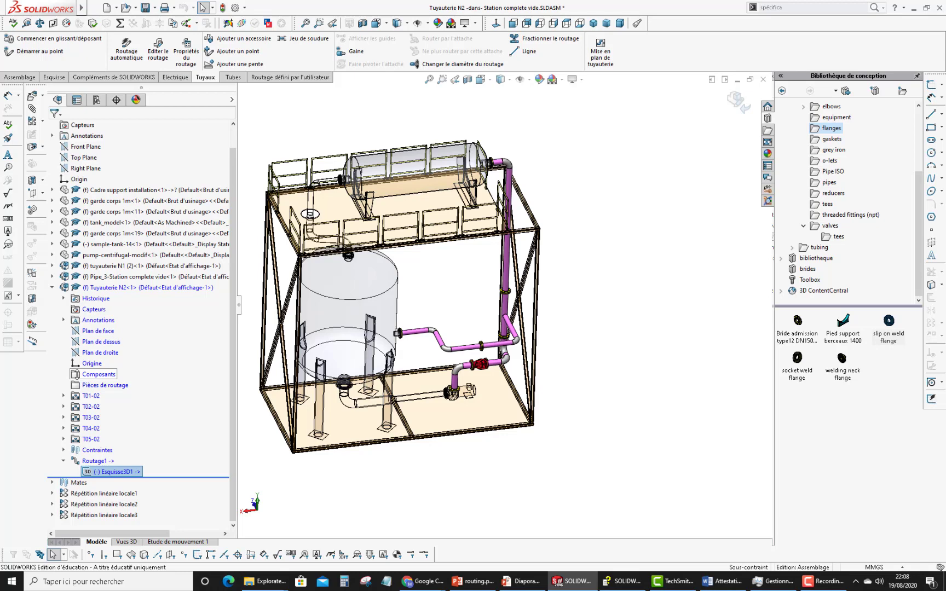
- Highlight spools T01-02, T02-02 and T04-02 of Tuyauterie N2 in turn to check which parts each one covers
left_click(76, 375)
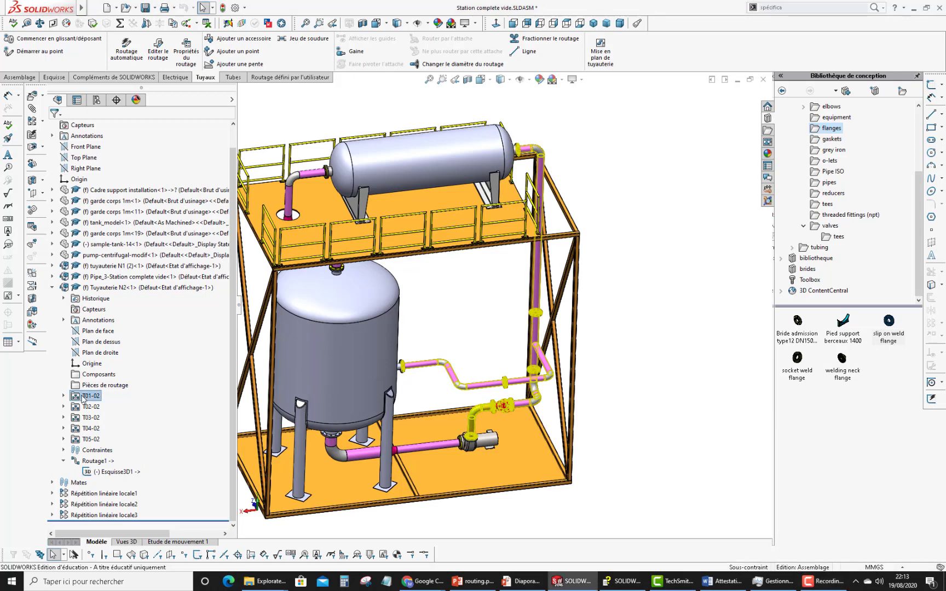
left_click(87, 407)
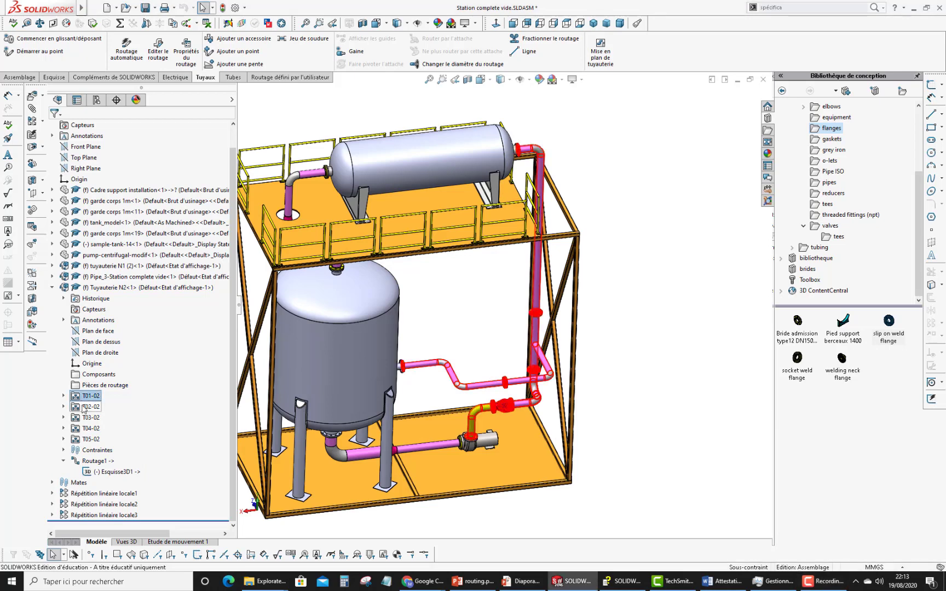
left_click(86, 428)
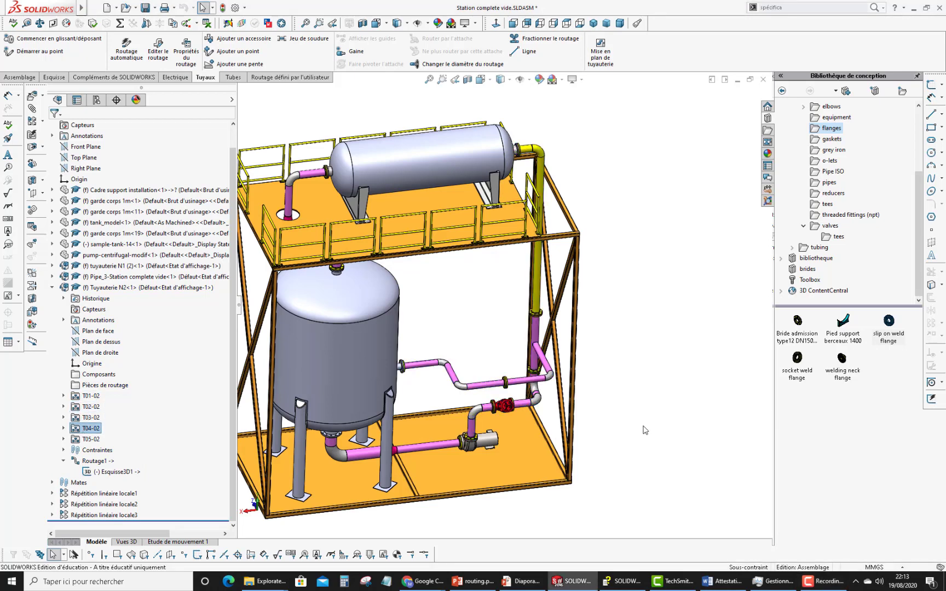